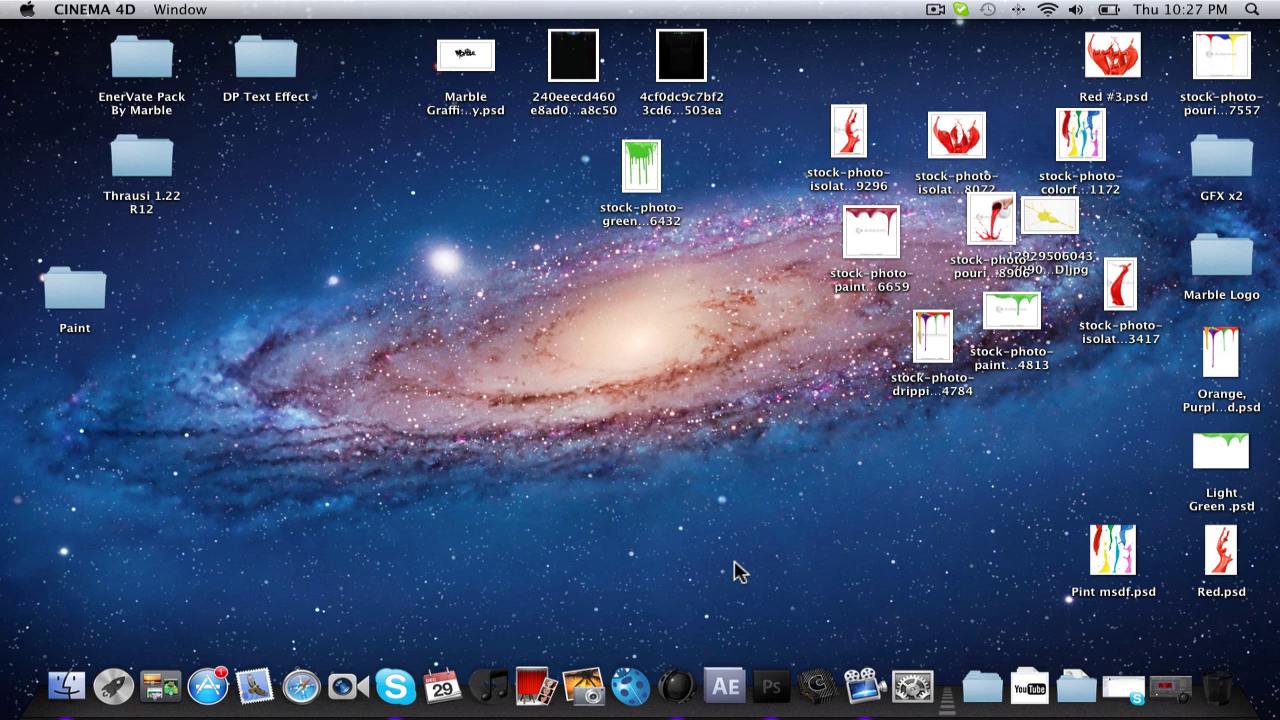
Restore the LayeredTxt.c4d project window and orbit the view around the red TUTORIAL text.
{"action": "left_click", "coordinate": [676, 686]}
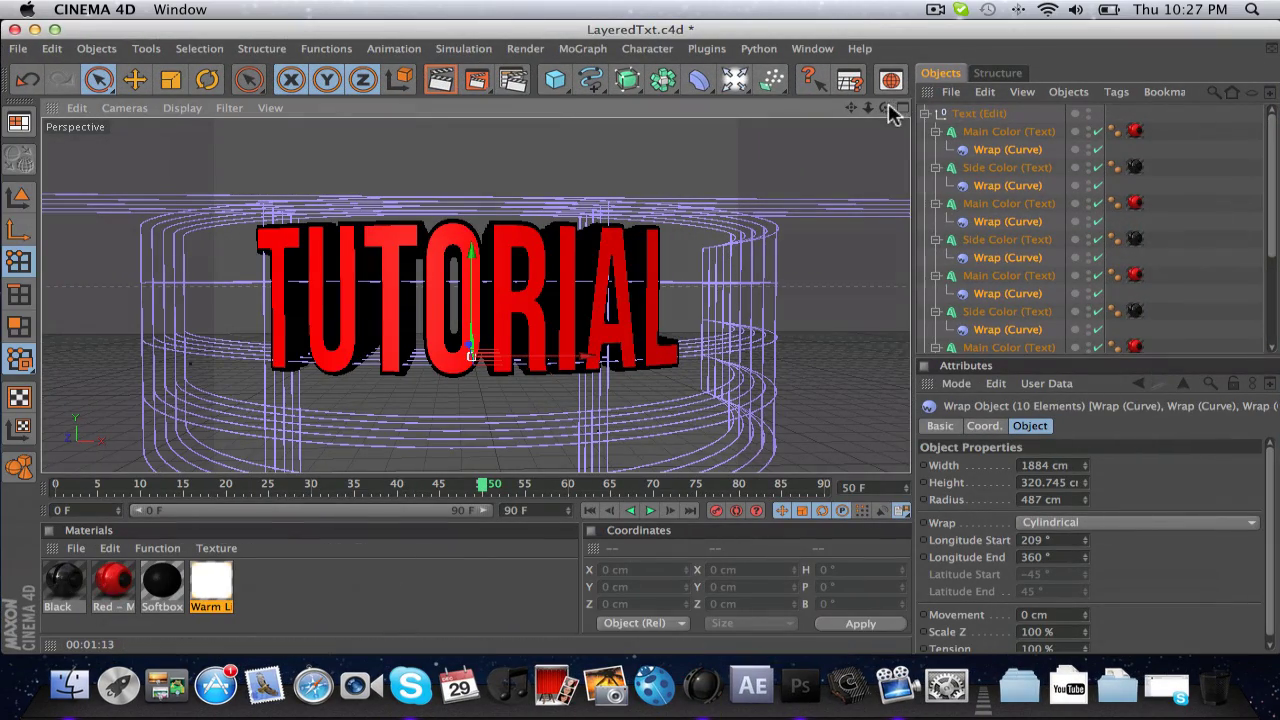
{"action": "mouse_move", "coordinate": [886, 108]}
{"action": "left_mouse_down"}
{"action": "mouse_move", "coordinate": [840, 190]}
{"action": "mouse_move", "coordinate": [882, 114]}
{"action": "left_mouse_up"}
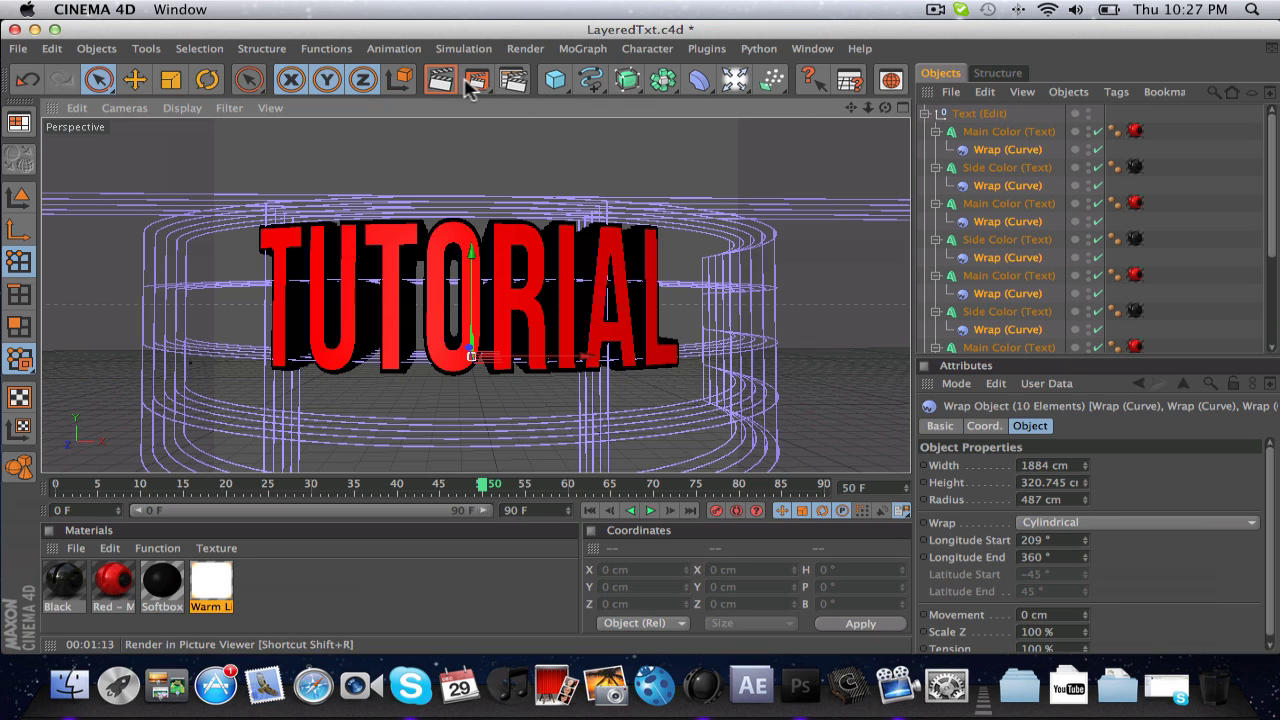
Open Render Settings, reposition the window, and show the Output resolution page.
{"action": "left_click", "coordinate": [518, 84]}
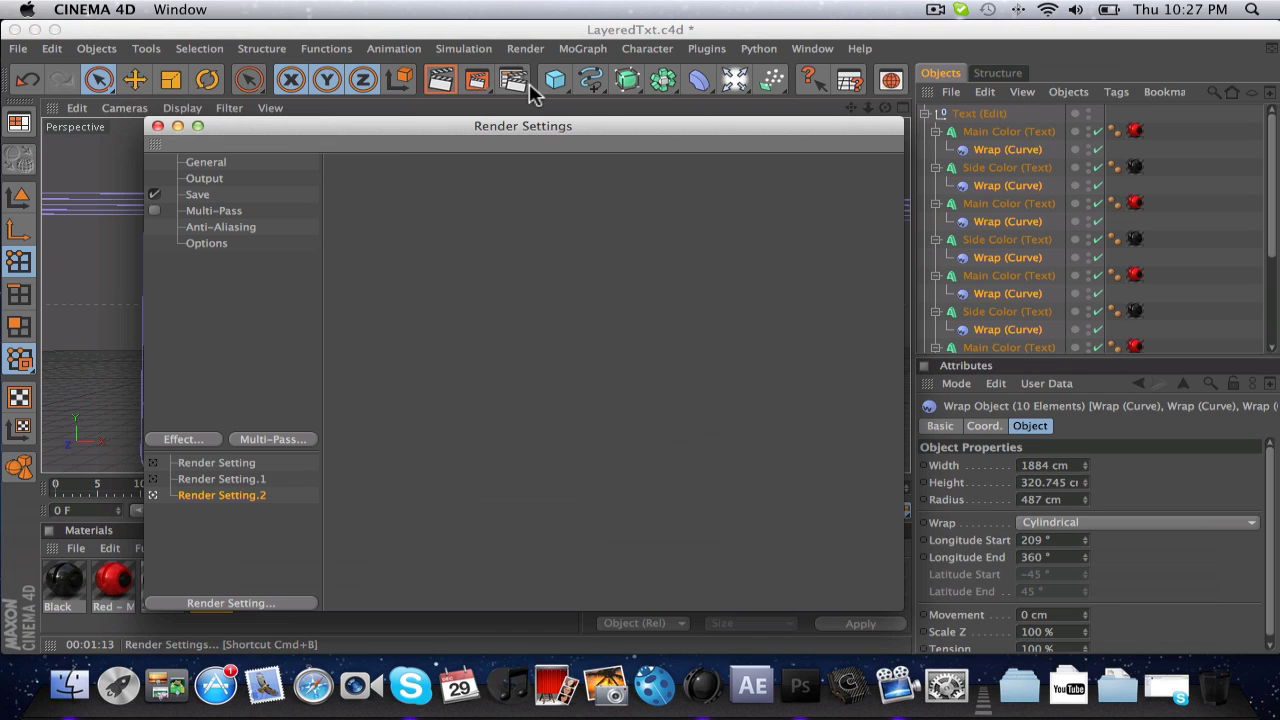
{"action": "left_click_drag", "start_coordinate": [453, 133], "coordinate": [438, 70]}
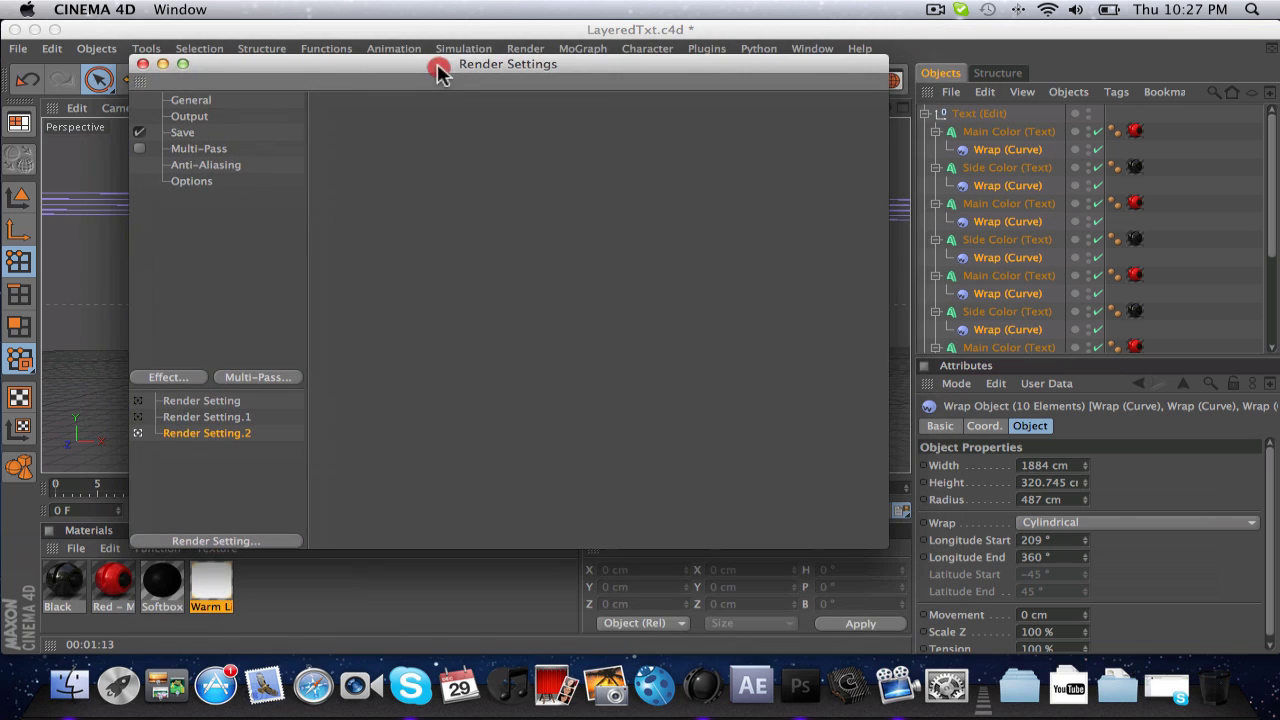
{"action": "left_click", "coordinate": [208, 100]}
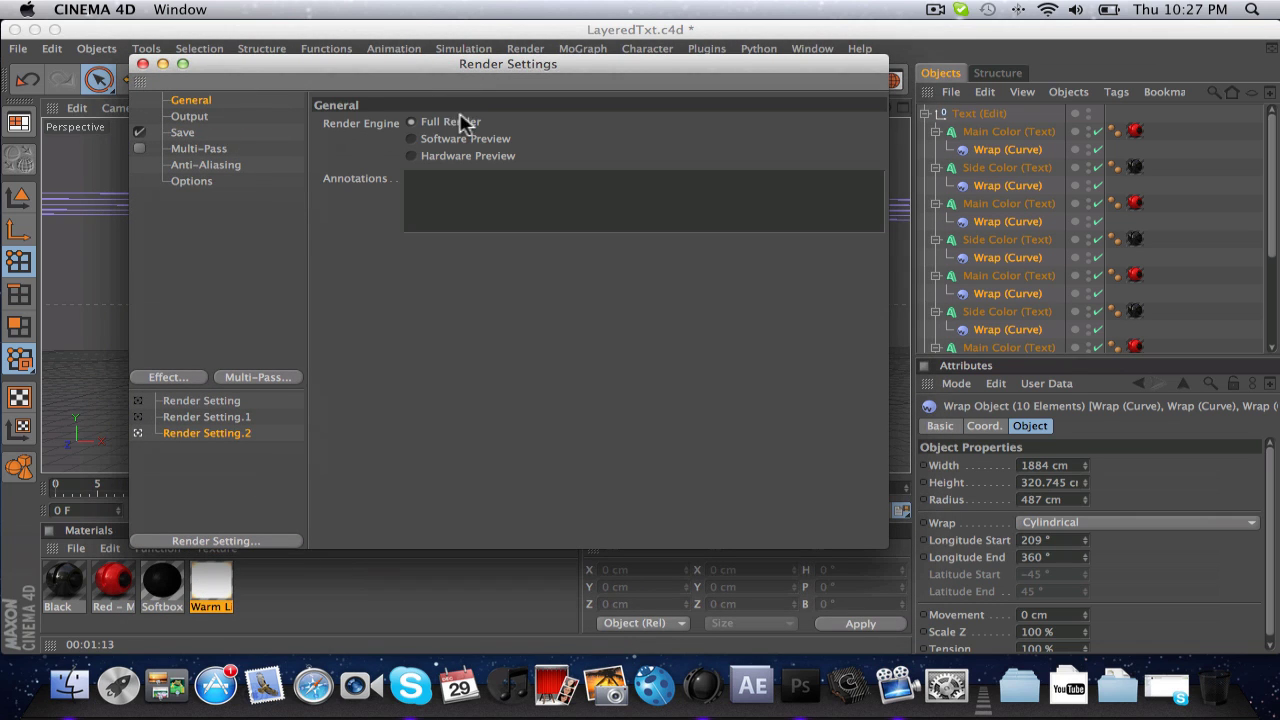
{"action": "left_click", "coordinate": [218, 120]}
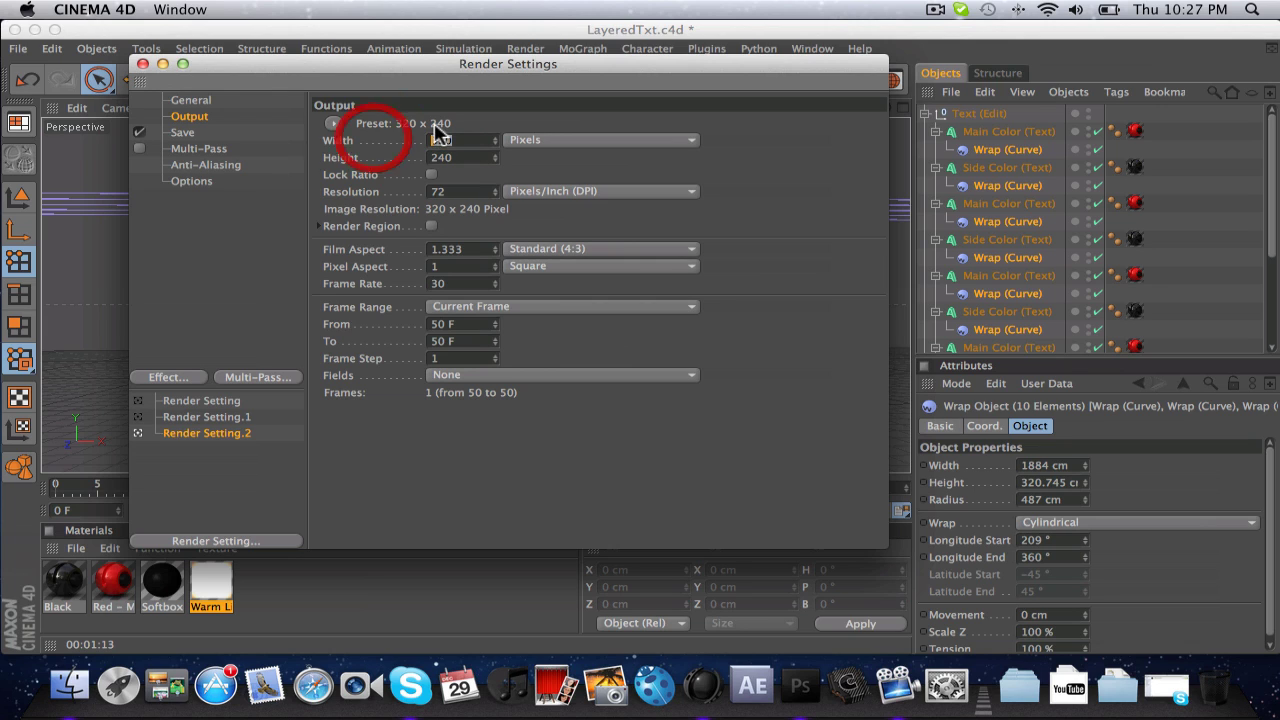
Set the output Width to 1920 and Height to 1080 pixels.
{"action": "key", "text": "Tab"}
{"action": "type", "text": "920"}
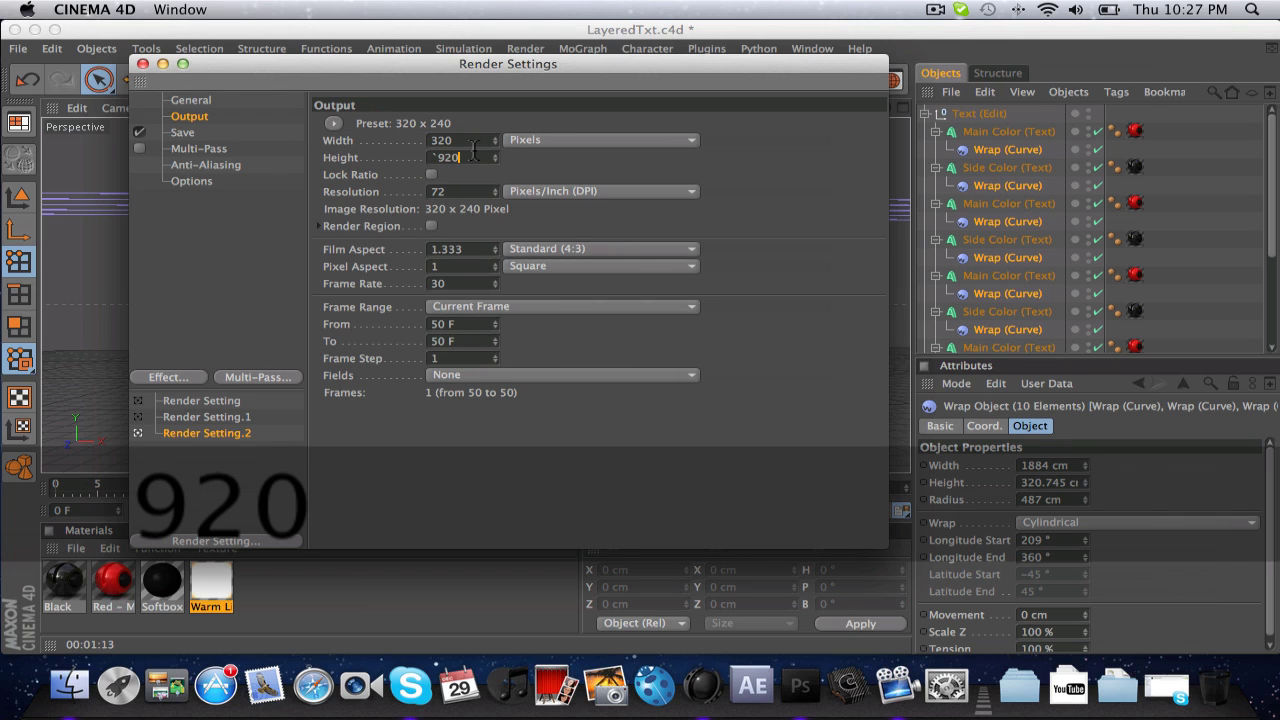
{"action": "key", "text": "BackSpace"}
{"action": "key", "text": "BackSpace"}
{"action": "key", "text": "BackSpace"}
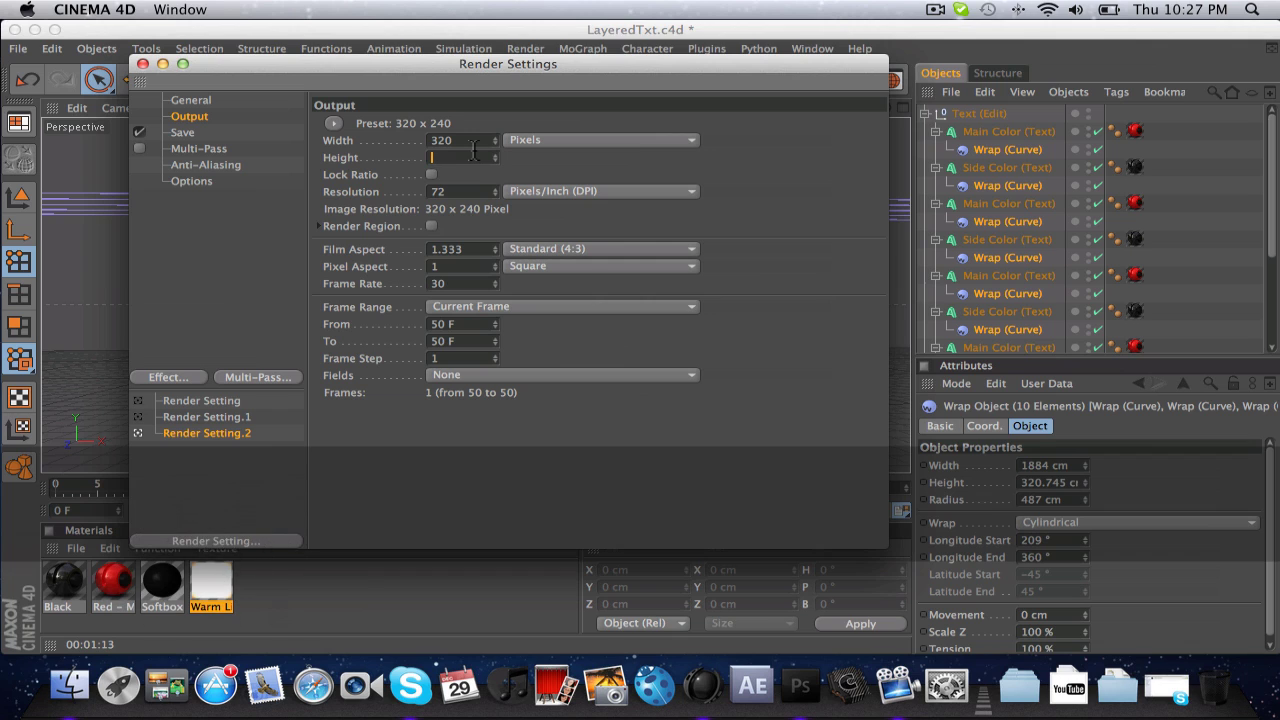
{"action": "type", "text": "16"}
{"action": "left_click", "coordinate": [425, 139]}
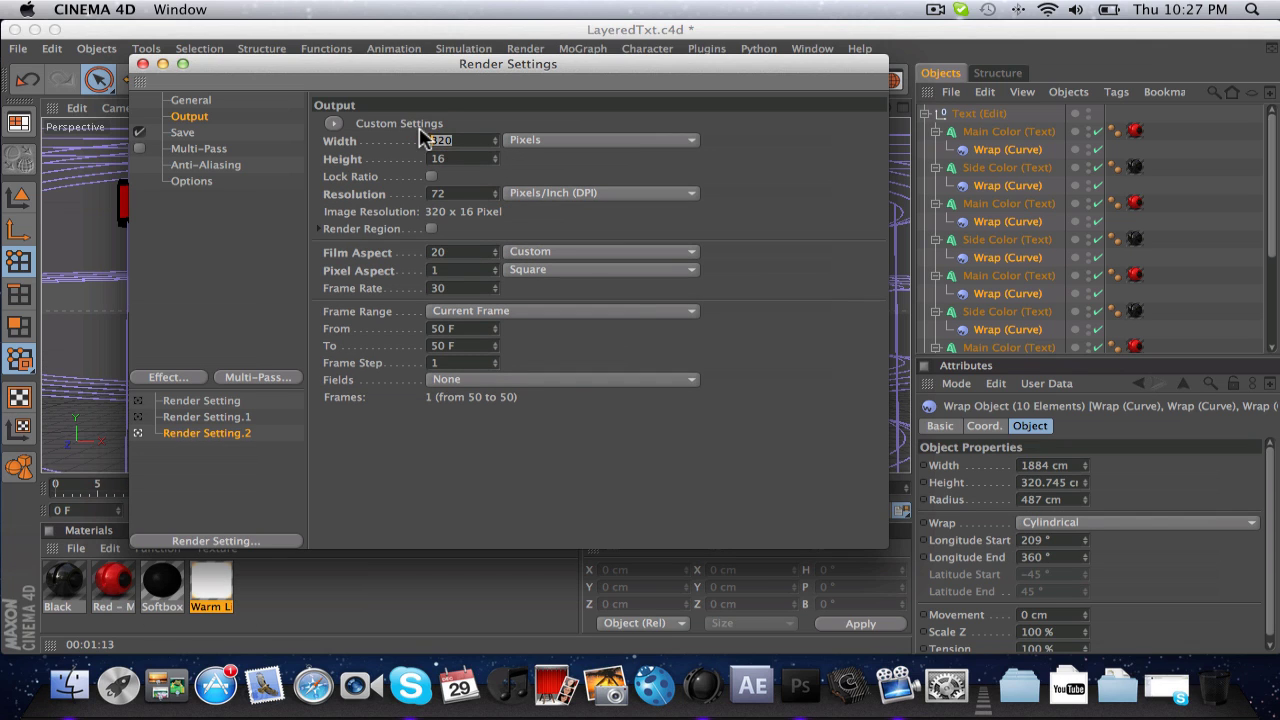
{"action": "type", "text": "1920"}
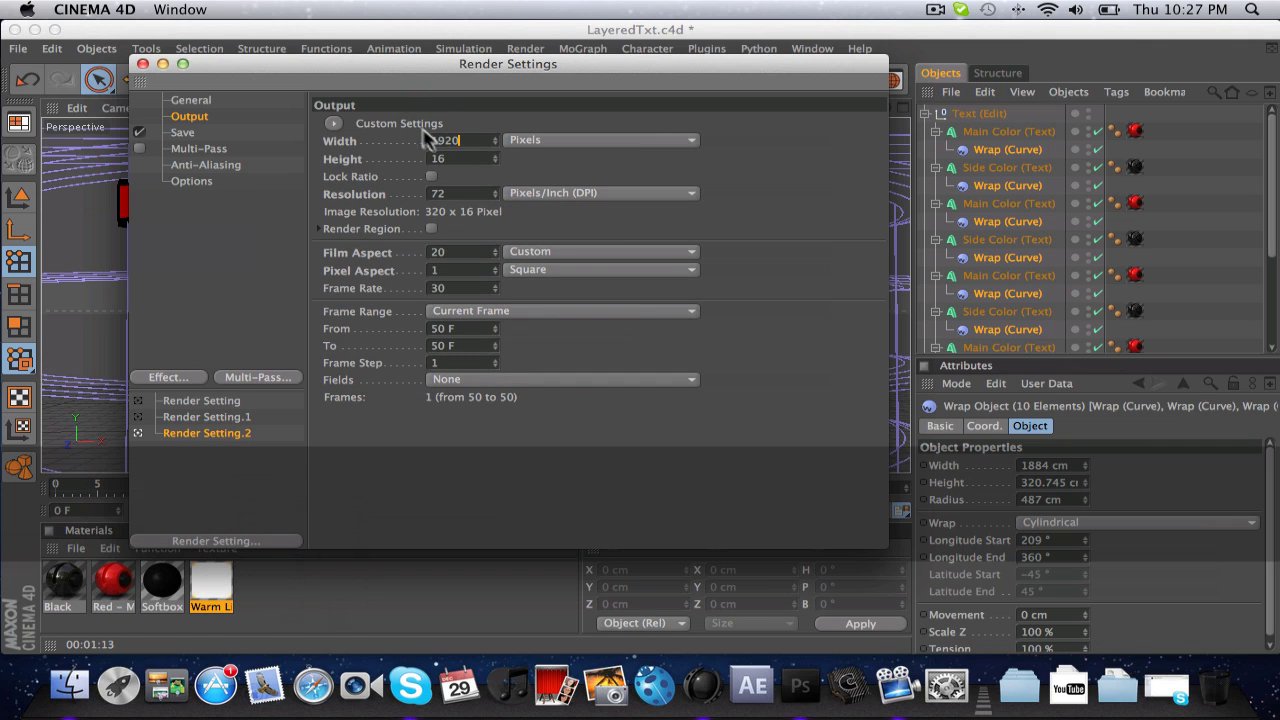
{"action": "left_click", "coordinate": [470, 158]}
{"action": "type", "text": "1080"}
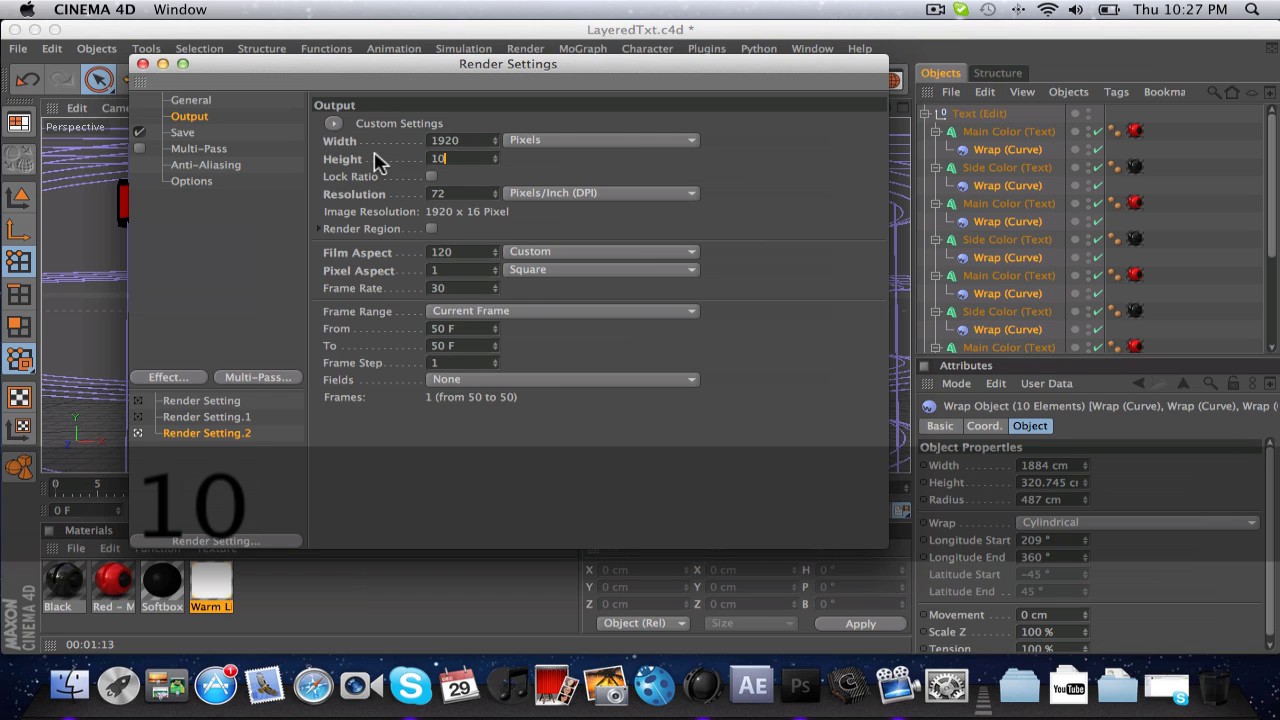
{"action": "left_click", "coordinate": [663, 141]}
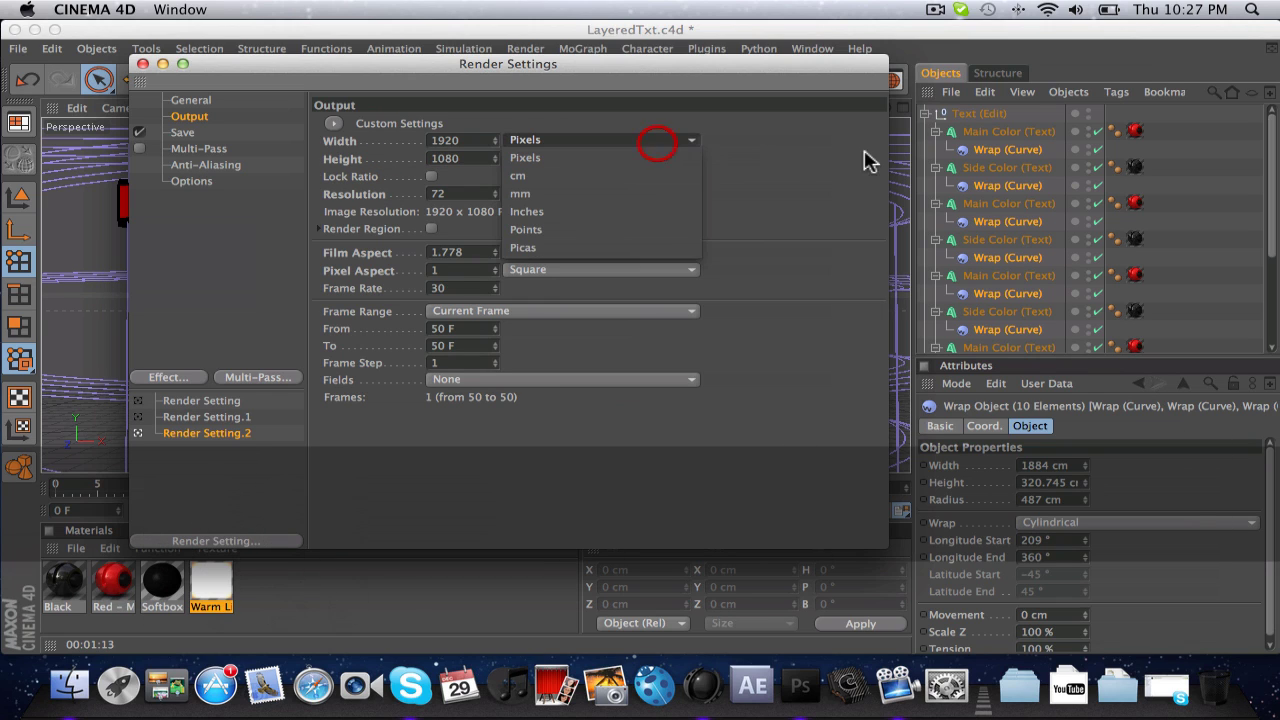
{"action": "left_click", "coordinate": [780, 160]}
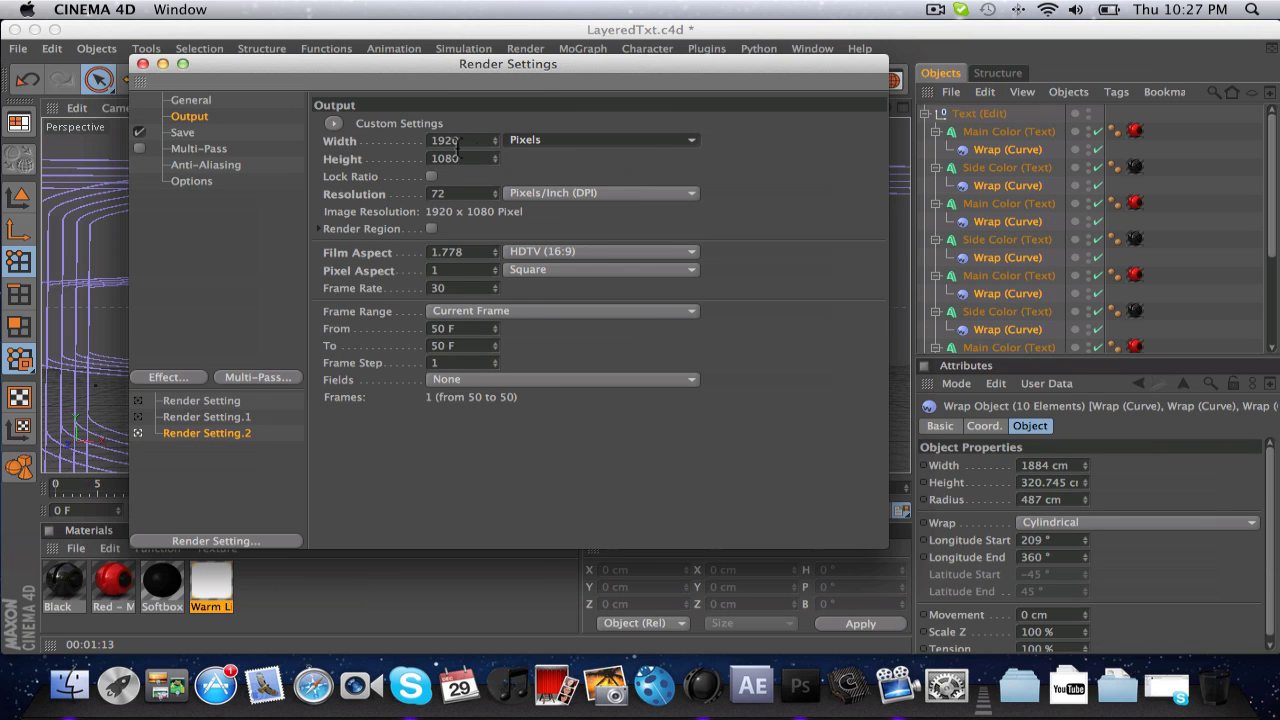
{"action": "left_click", "coordinate": [470, 140]}
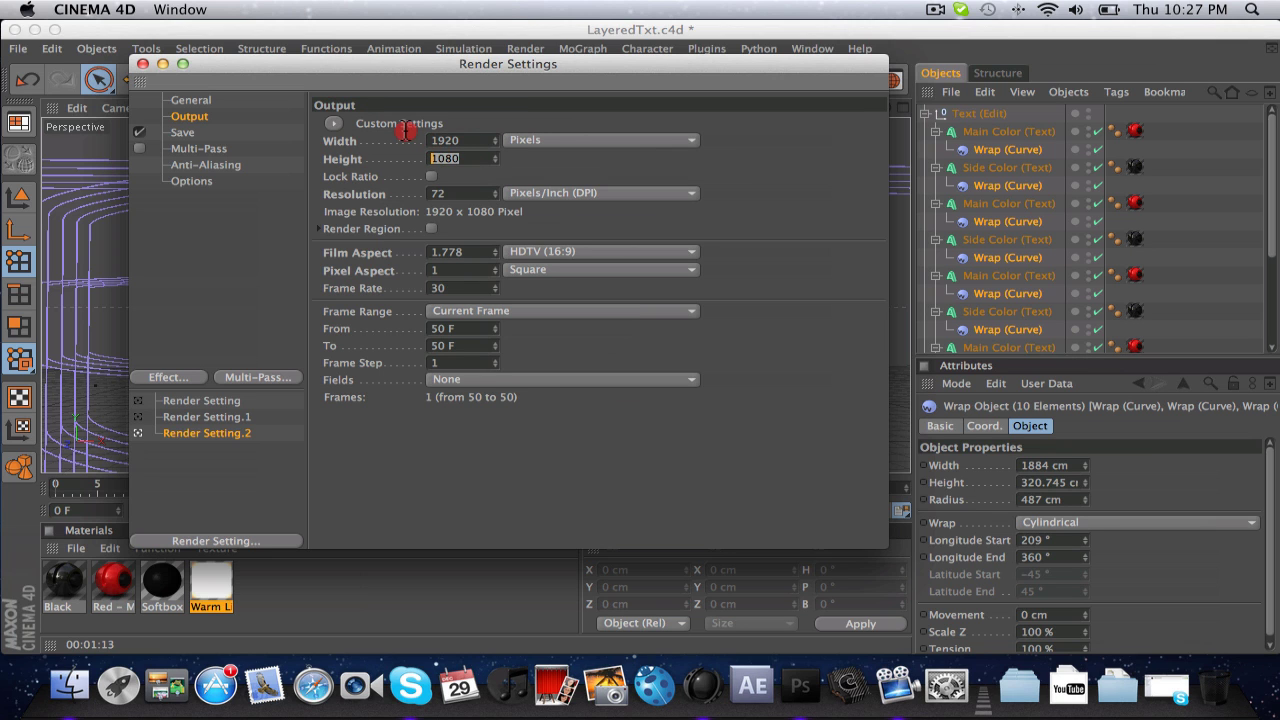
{"action": "key", "text": "Return"}
{"action": "left_click_drag", "start_coordinate": [453, 77], "coordinate": [472, 457]}
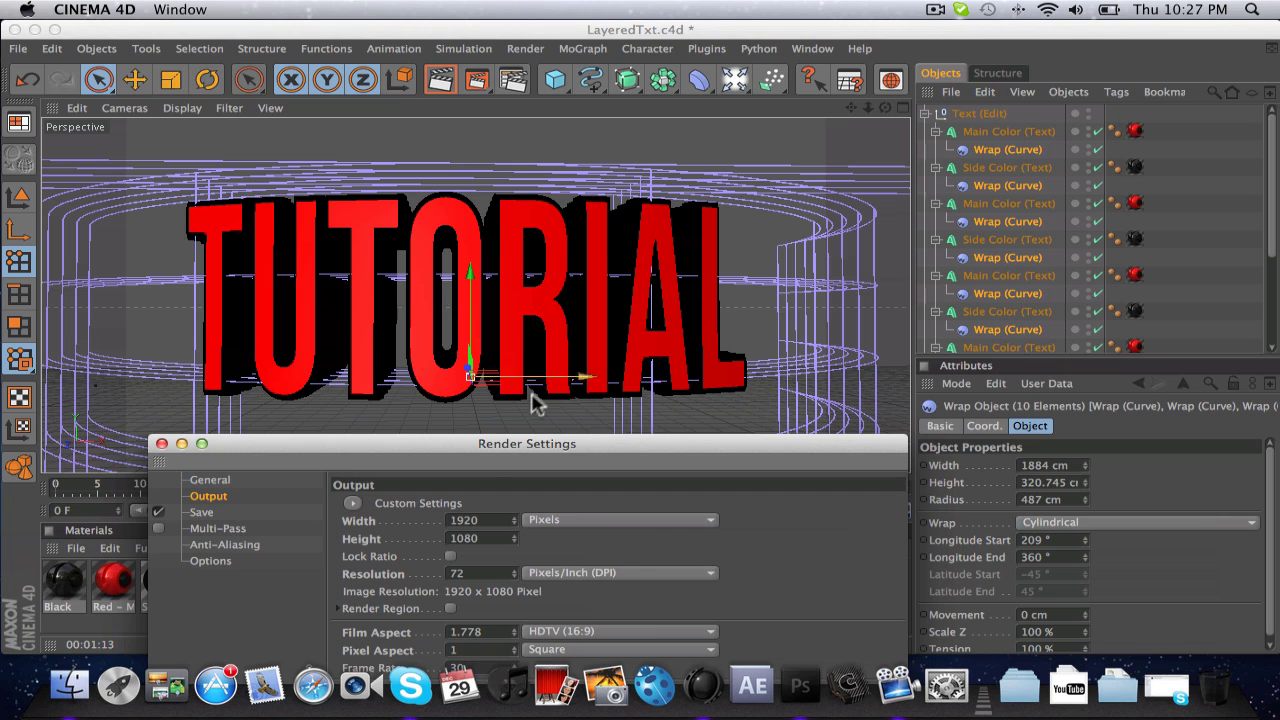
{"action": "left_click_drag", "start_coordinate": [487, 453], "coordinate": [432, 94]}
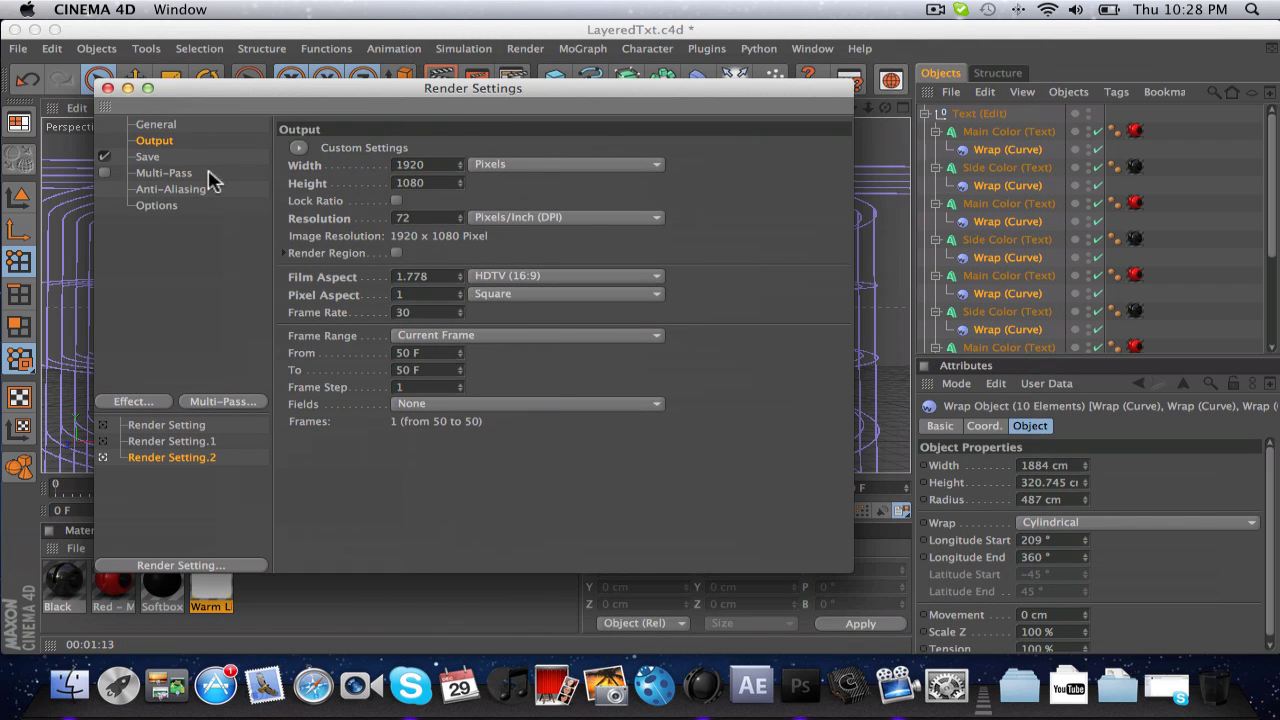
On the Save page, browse the Desktop's DP Text Effect folder for an output file, then cancel.
{"action": "left_click", "coordinate": [147, 157]}
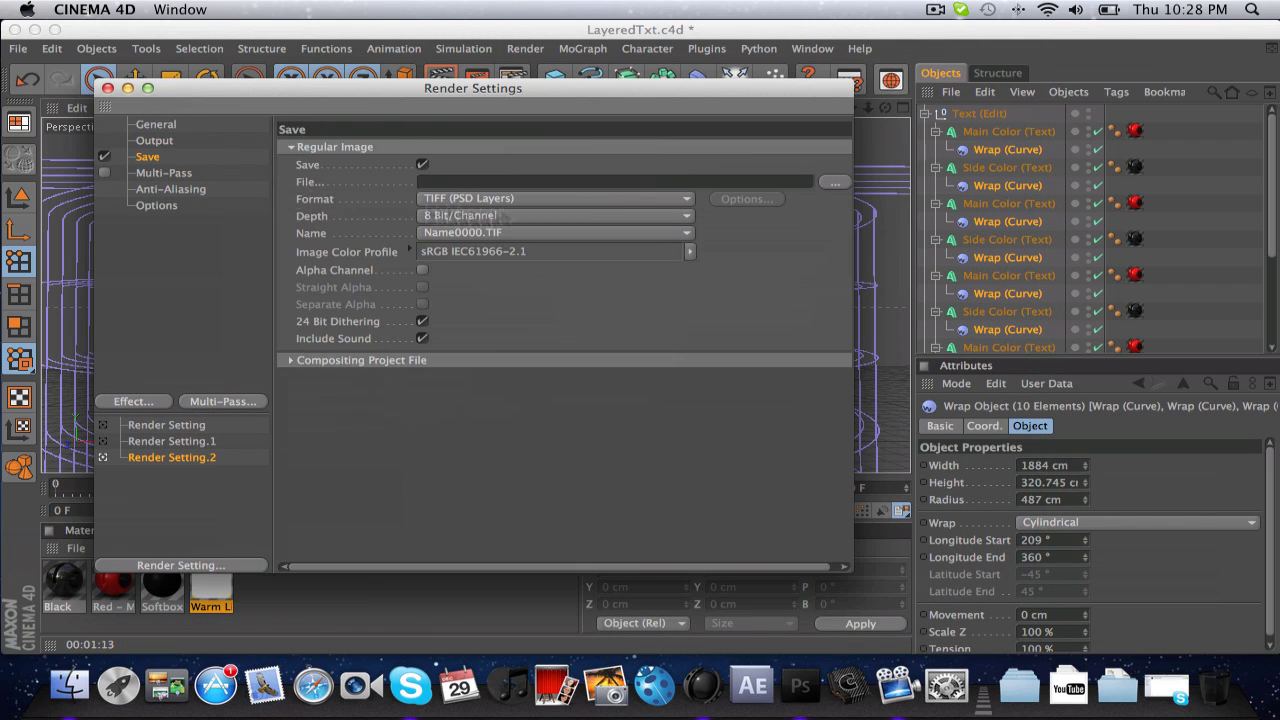
{"action": "left_click", "coordinate": [836, 183]}
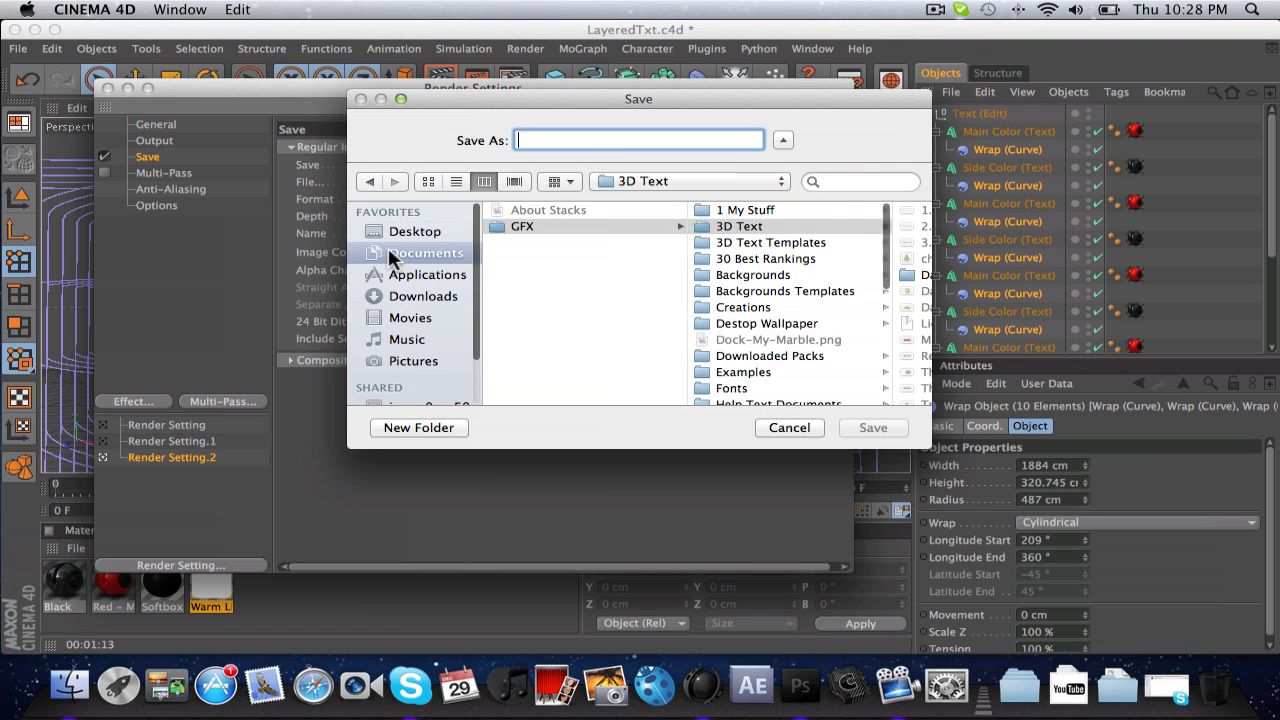
{"action": "left_click", "coordinate": [412, 232]}
{"action": "left_click", "coordinate": [545, 259]}
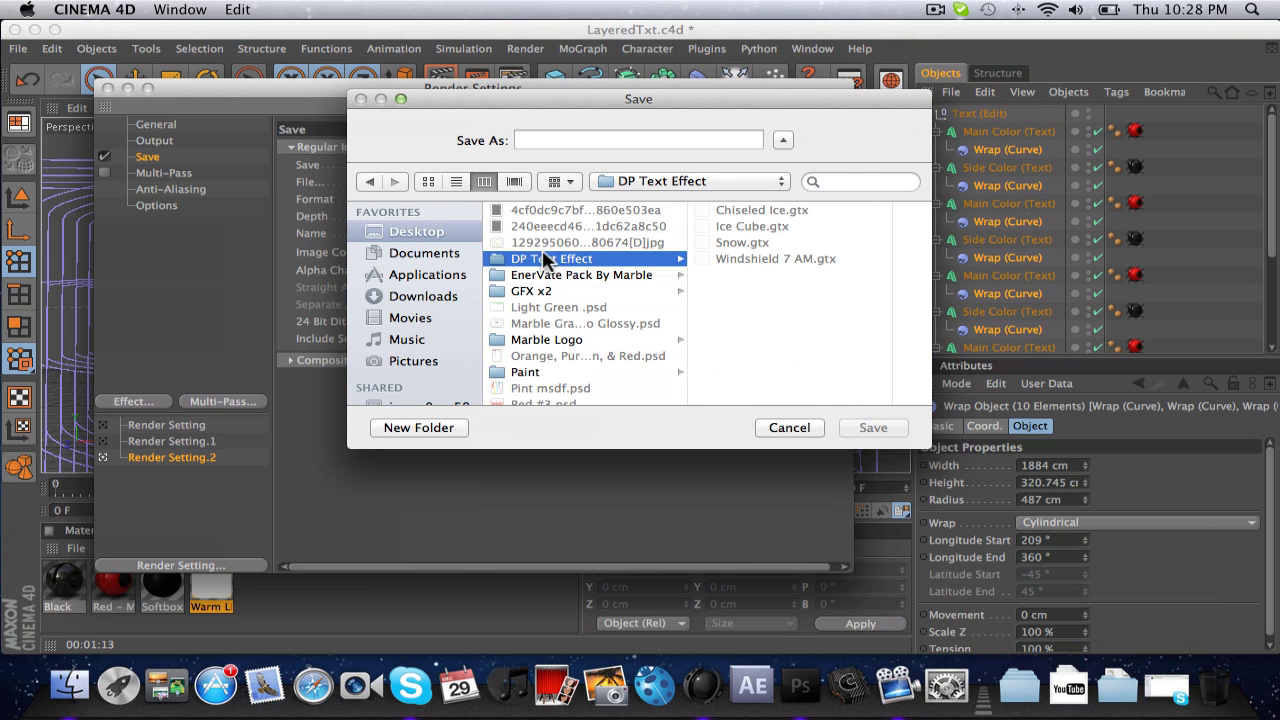
{"action": "left_click", "coordinate": [806, 429]}
Check the format list, keeping TIFF (PSD Layers), and cancel the file chooser again.
{"action": "left_click", "coordinate": [512, 197]}
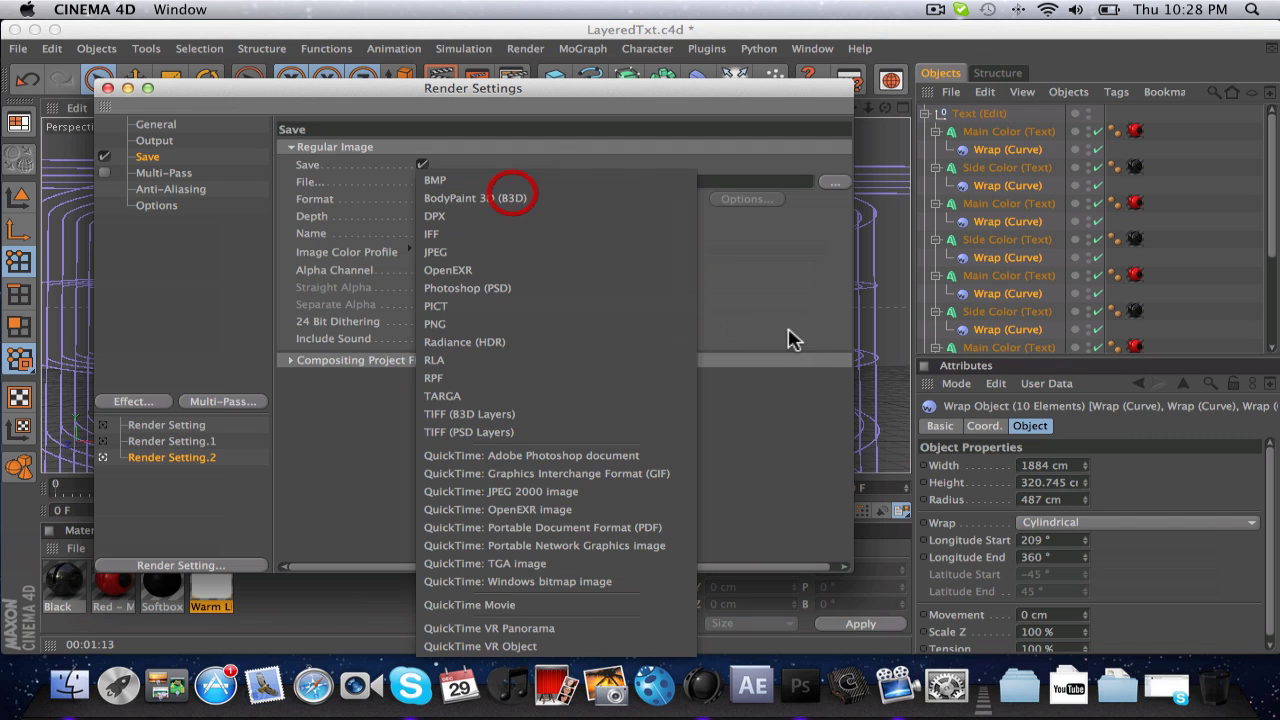
{"action": "left_click", "coordinate": [788, 340]}
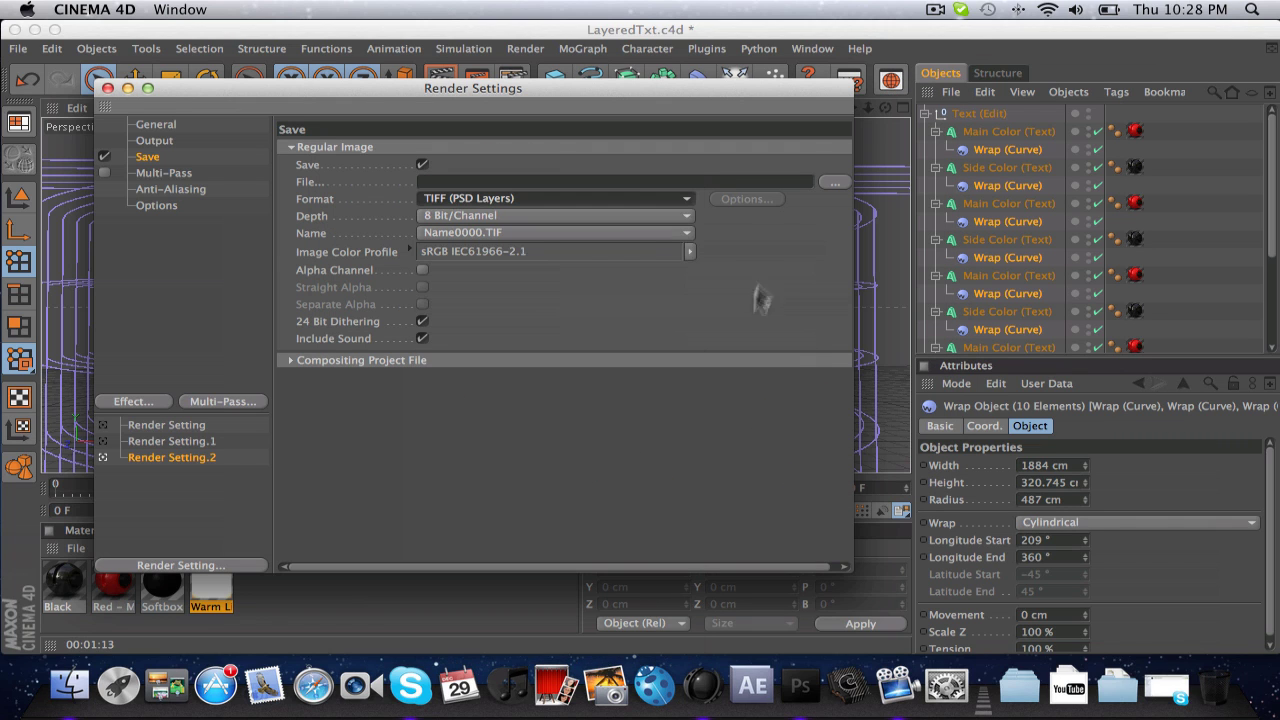
{"action": "left_click", "coordinate": [832, 182]}
{"action": "left_click", "coordinate": [418, 231]}
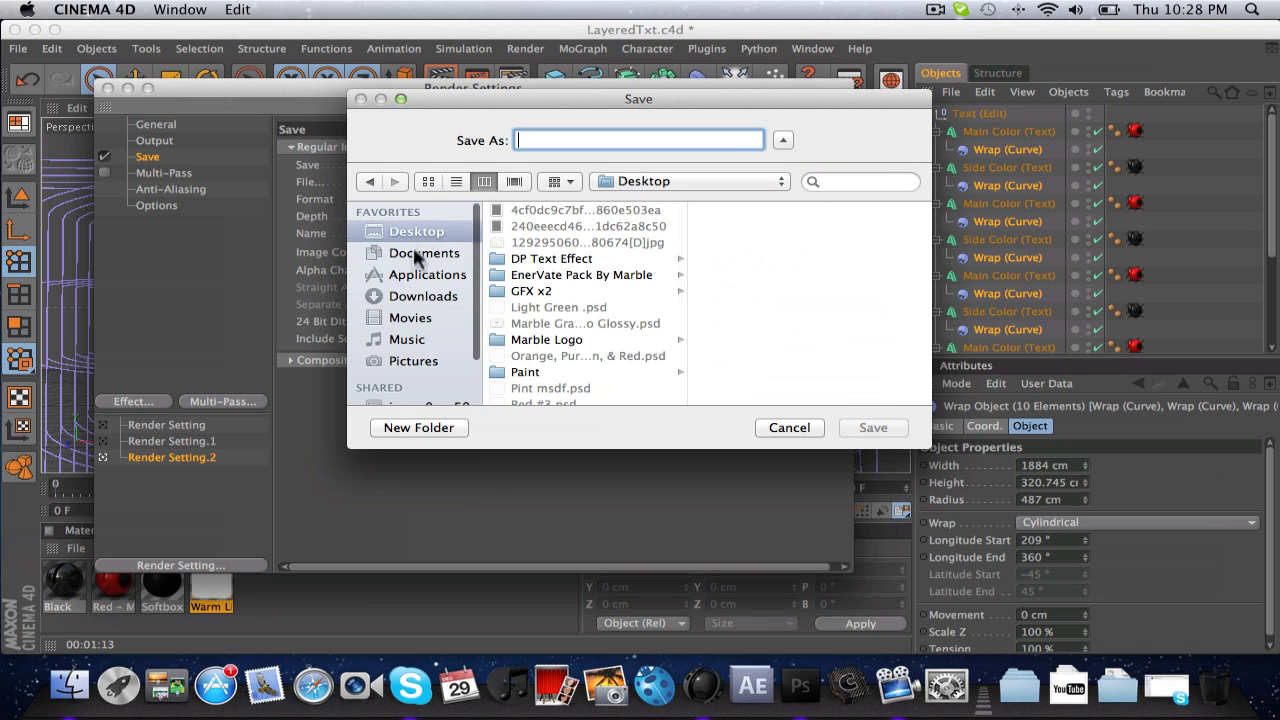
{"action": "left_click", "coordinate": [789, 430]}
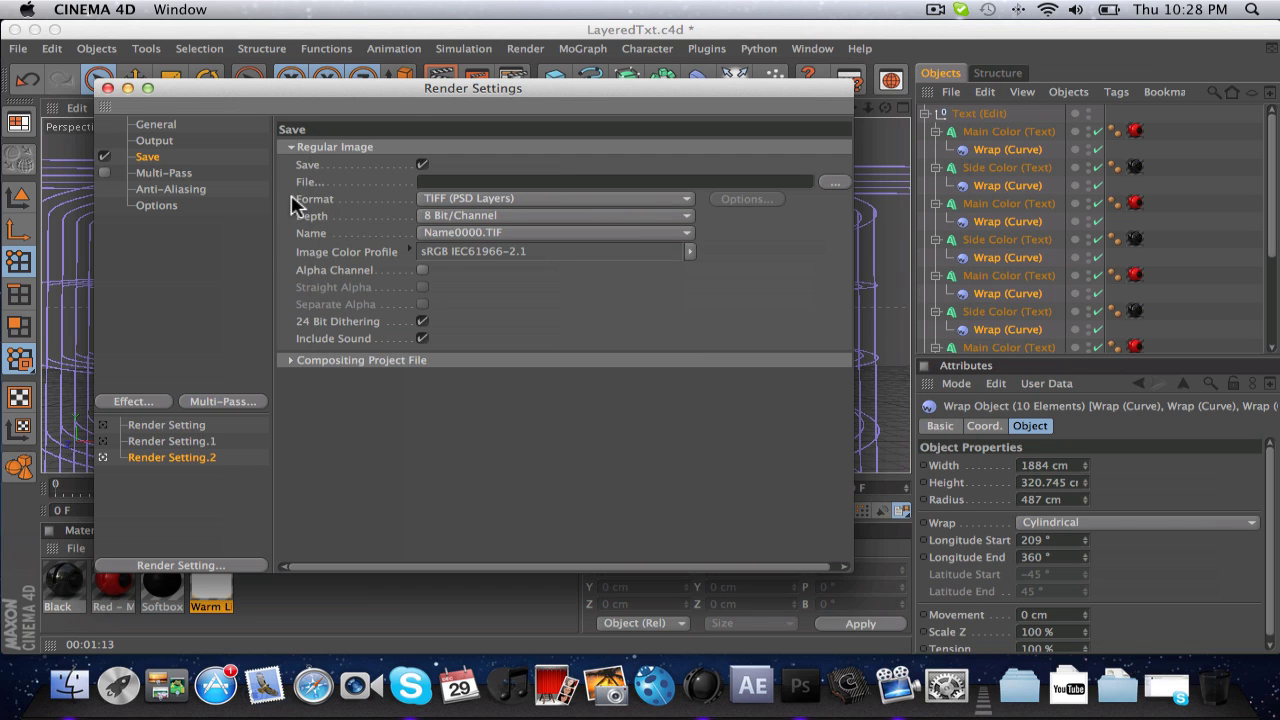
Set the saved image format to PNG, with Alpha Channel toggled back off.
{"action": "left_click", "coordinate": [565, 200]}
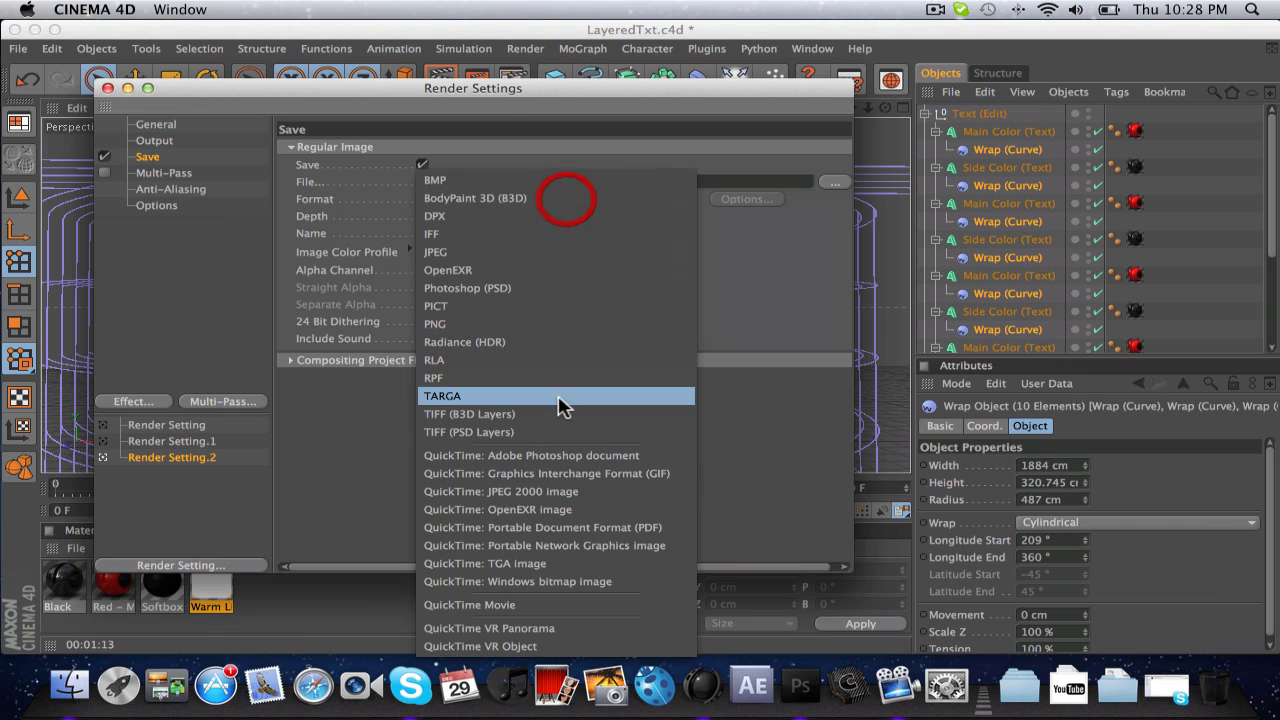
{"action": "left_click", "coordinate": [562, 324]}
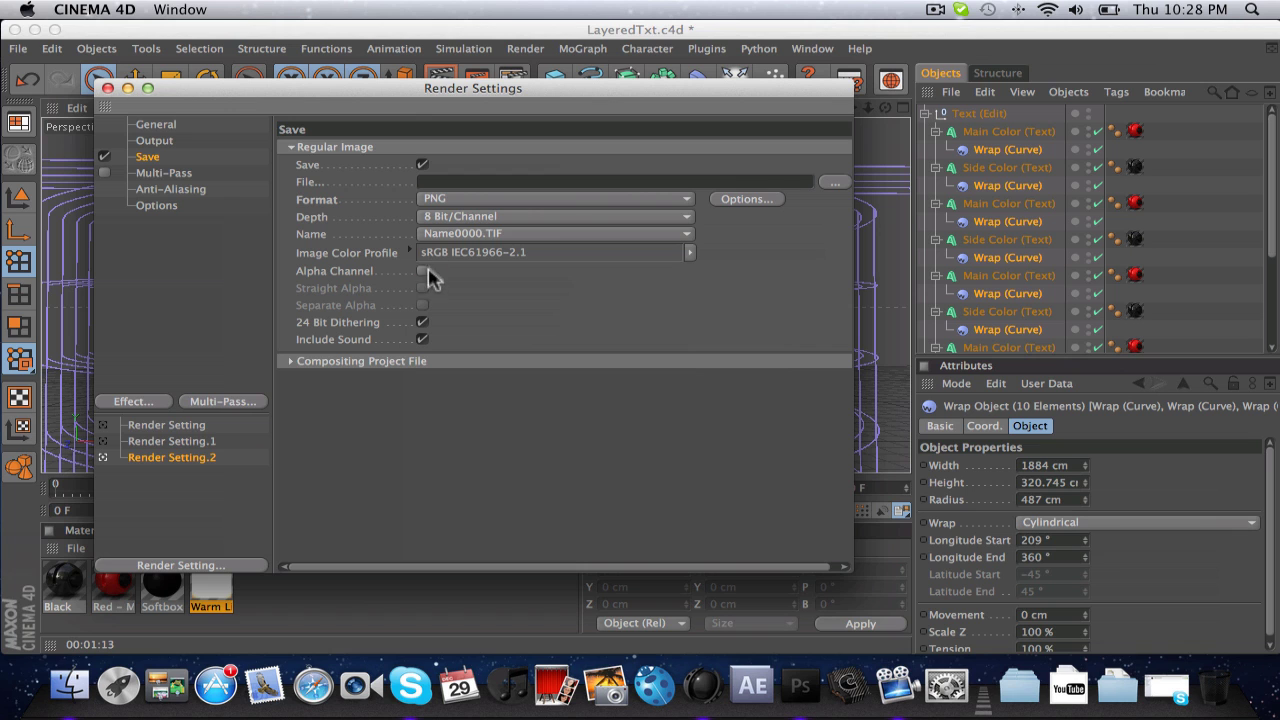
{"action": "left_click", "coordinate": [424, 271]}
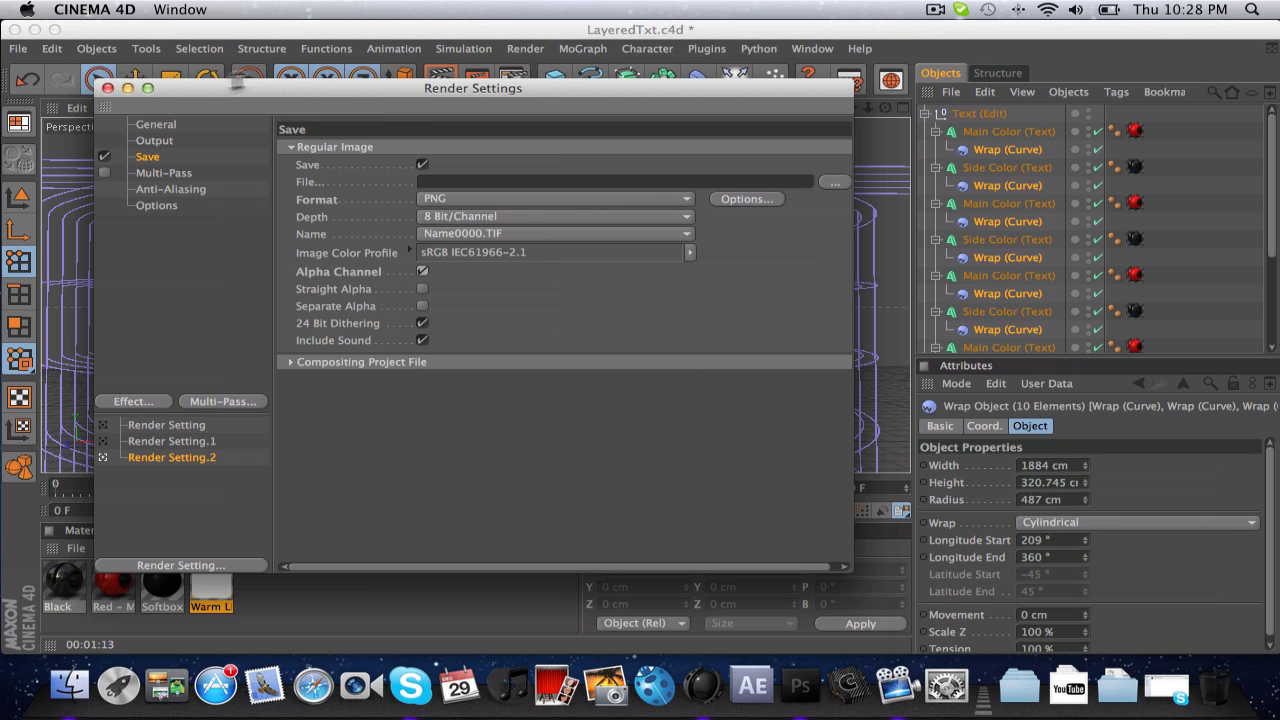
{"action": "left_click_drag", "start_coordinate": [190, 95], "coordinate": [868, 88]}
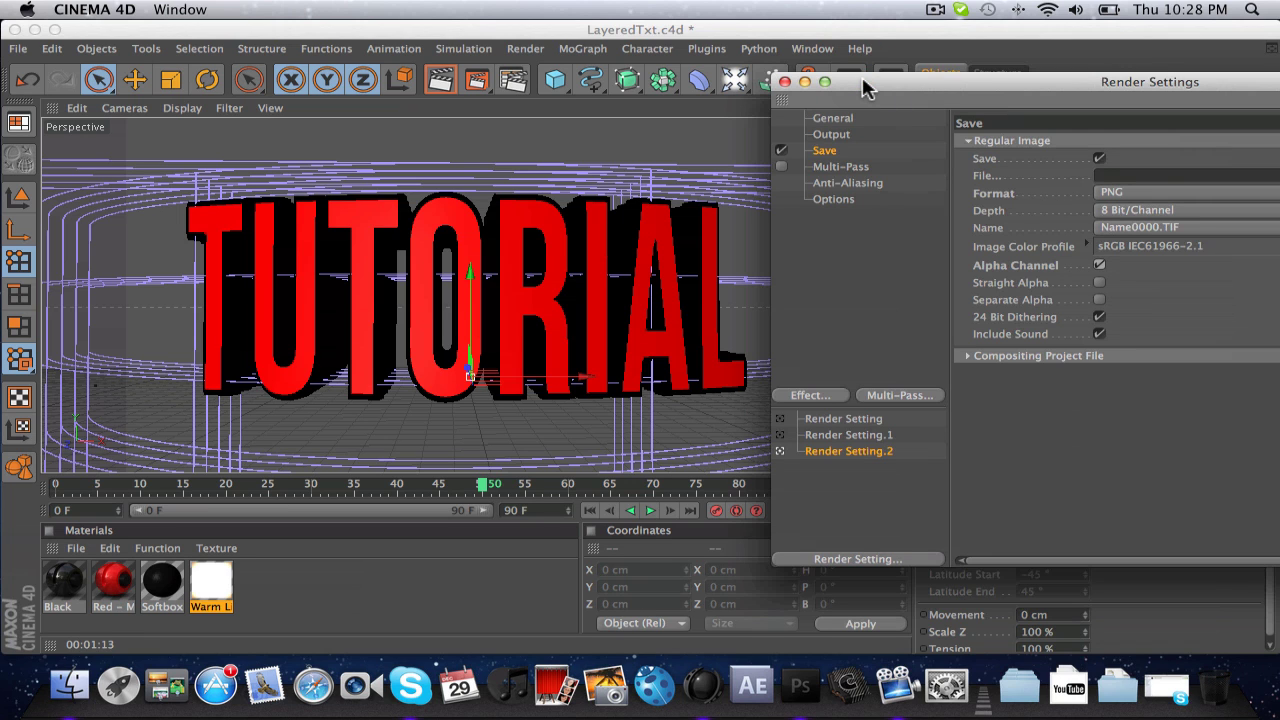
{"action": "left_click_drag", "start_coordinate": [862, 85], "coordinate": [282, 57]}
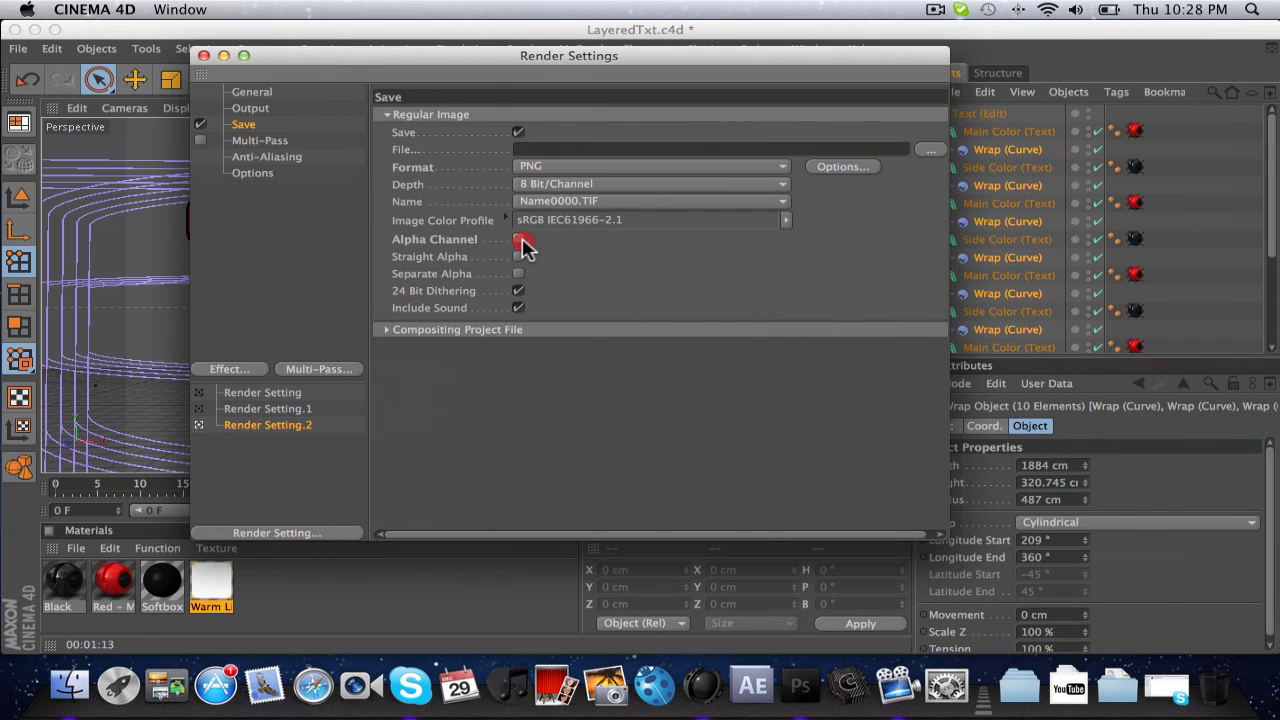
{"action": "left_click", "coordinate": [519, 241]}
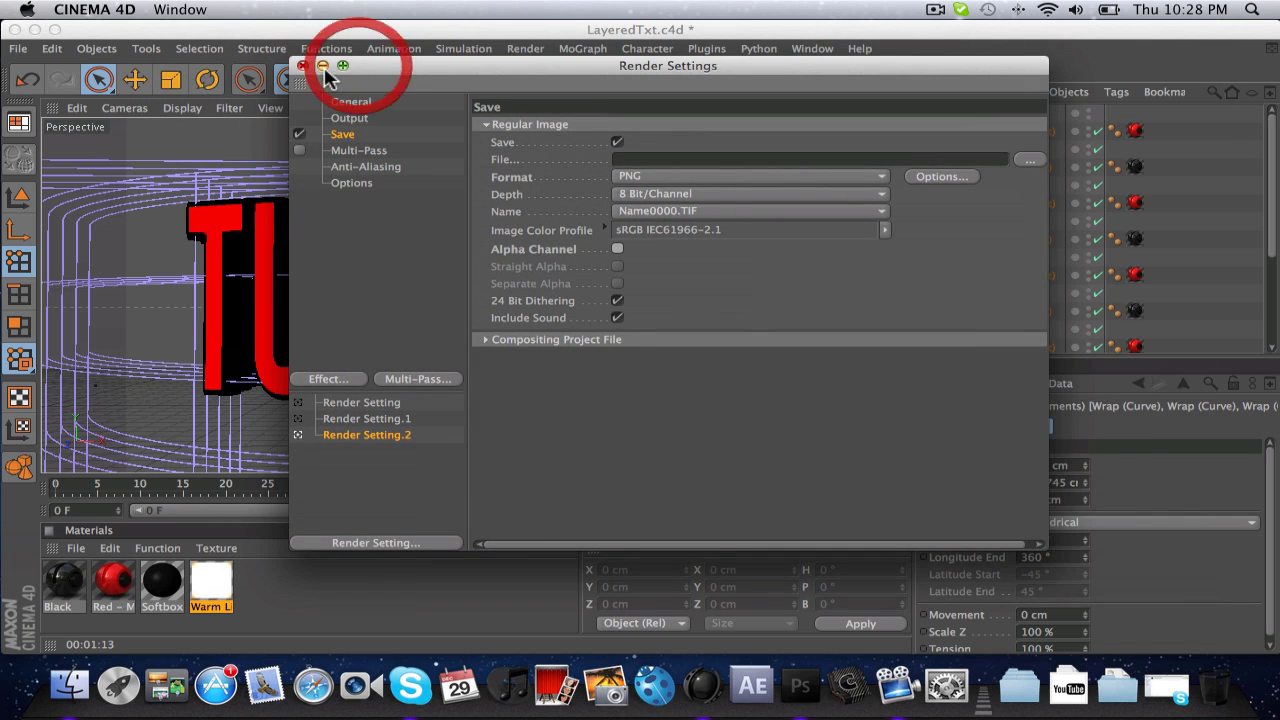
Enable Alpha Channel for the PNG output and bring up the Anti-Aliasing settings.
{"action": "left_click", "coordinate": [324, 61]}
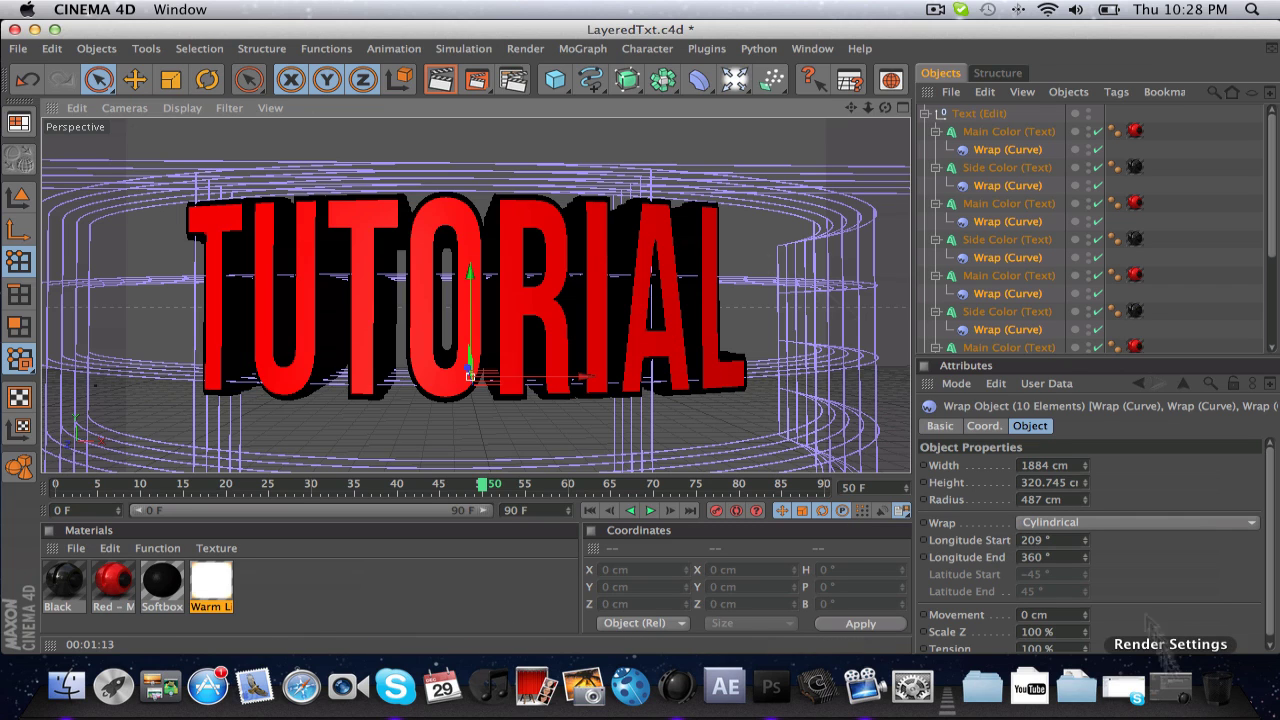
{"action": "left_click", "coordinate": [1168, 688]}
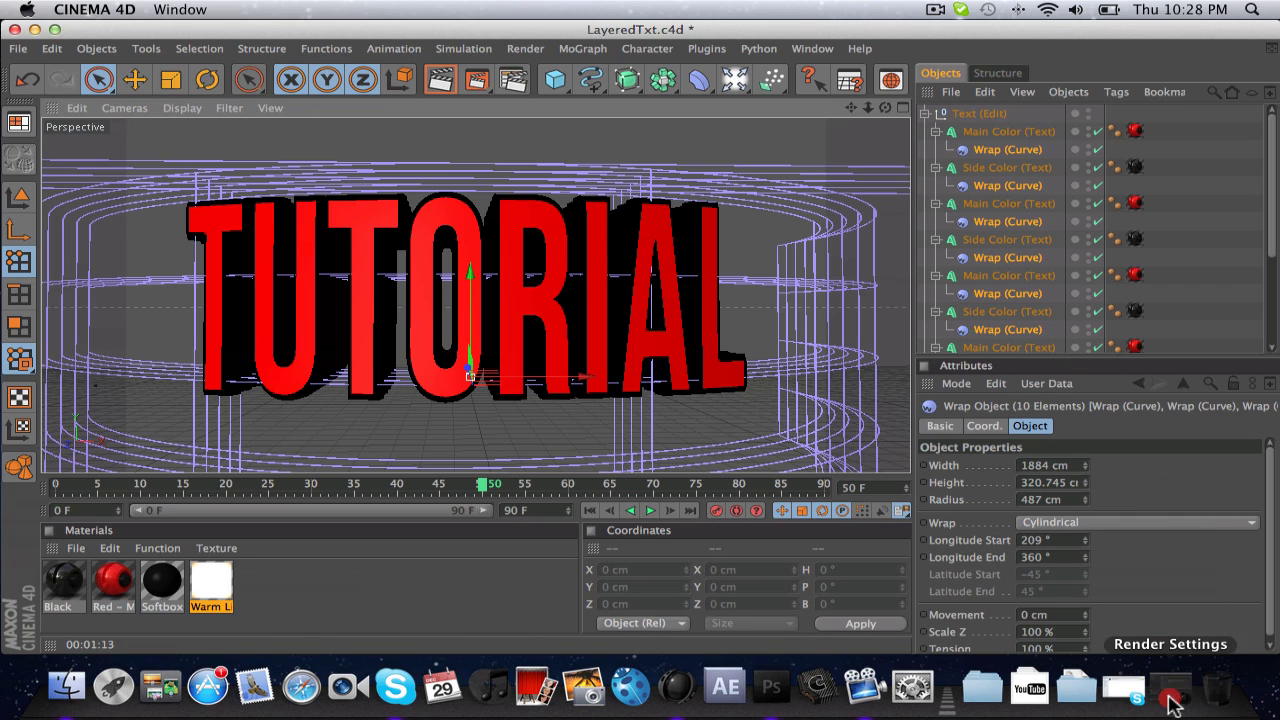
{"action": "left_click_drag", "start_coordinate": [532, 80], "coordinate": [392, 40]}
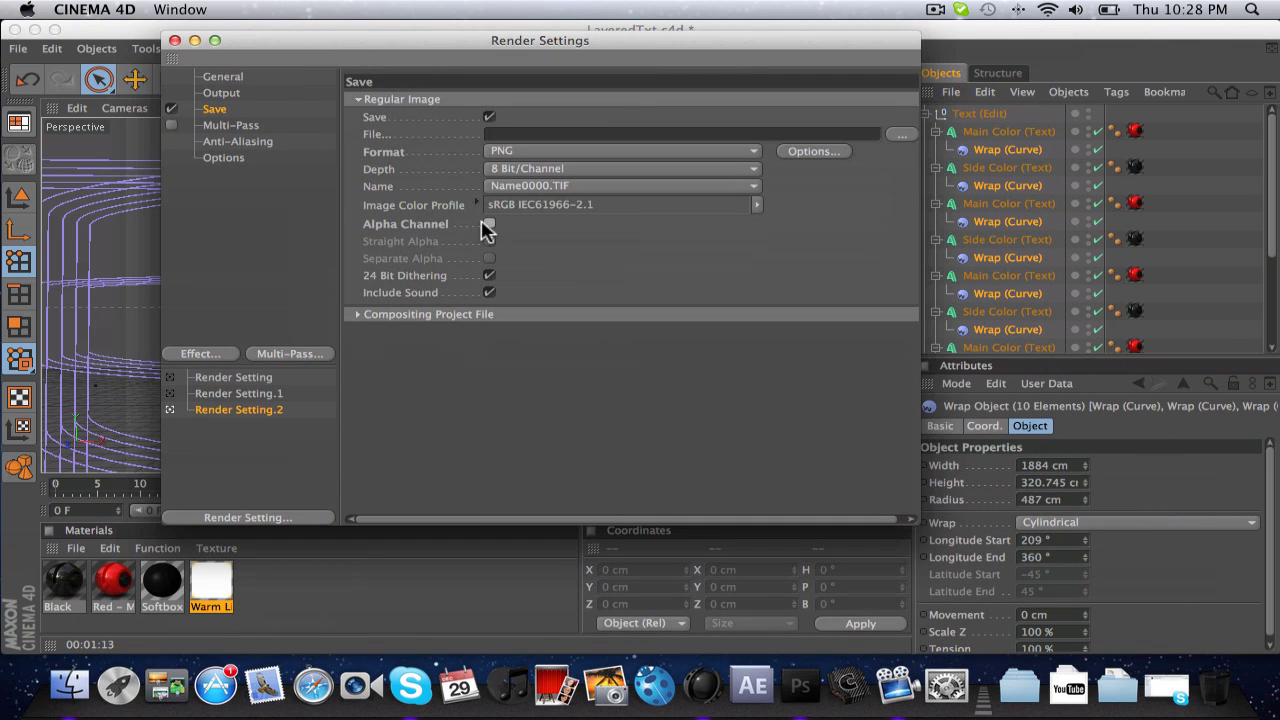
{"action": "left_click", "coordinate": [488, 225]}
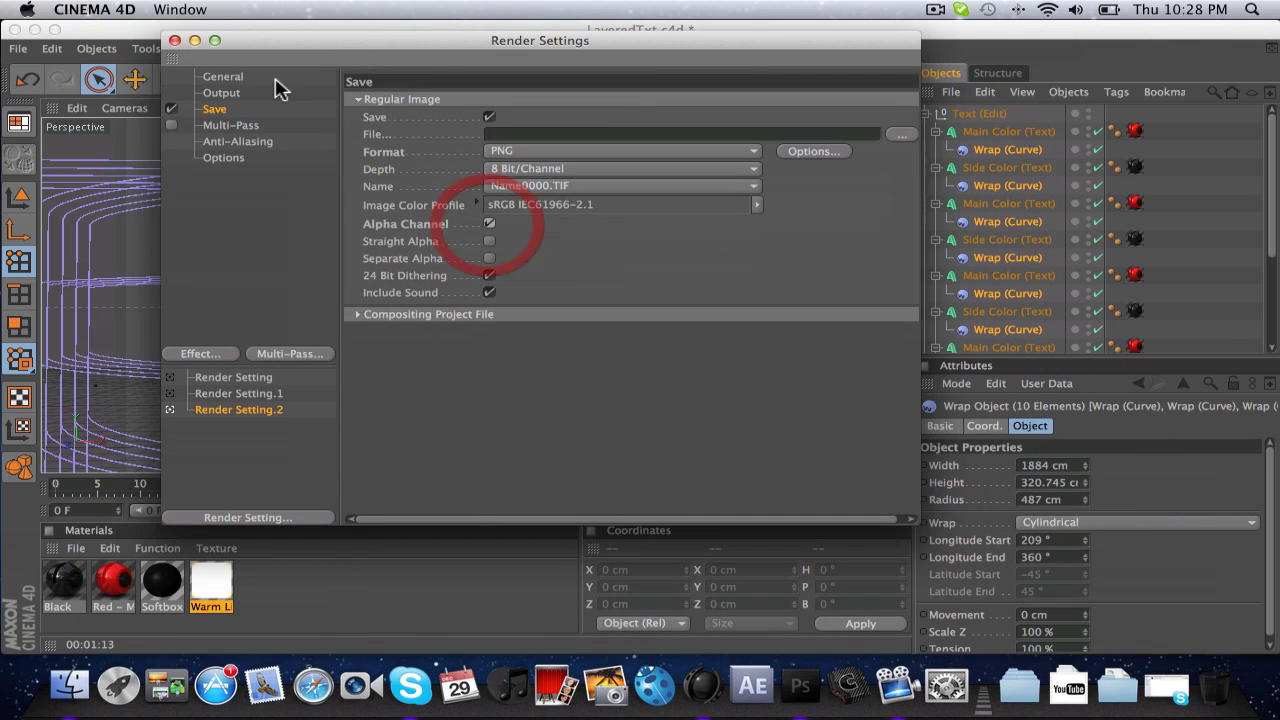
{"action": "left_click", "coordinate": [238, 126]}
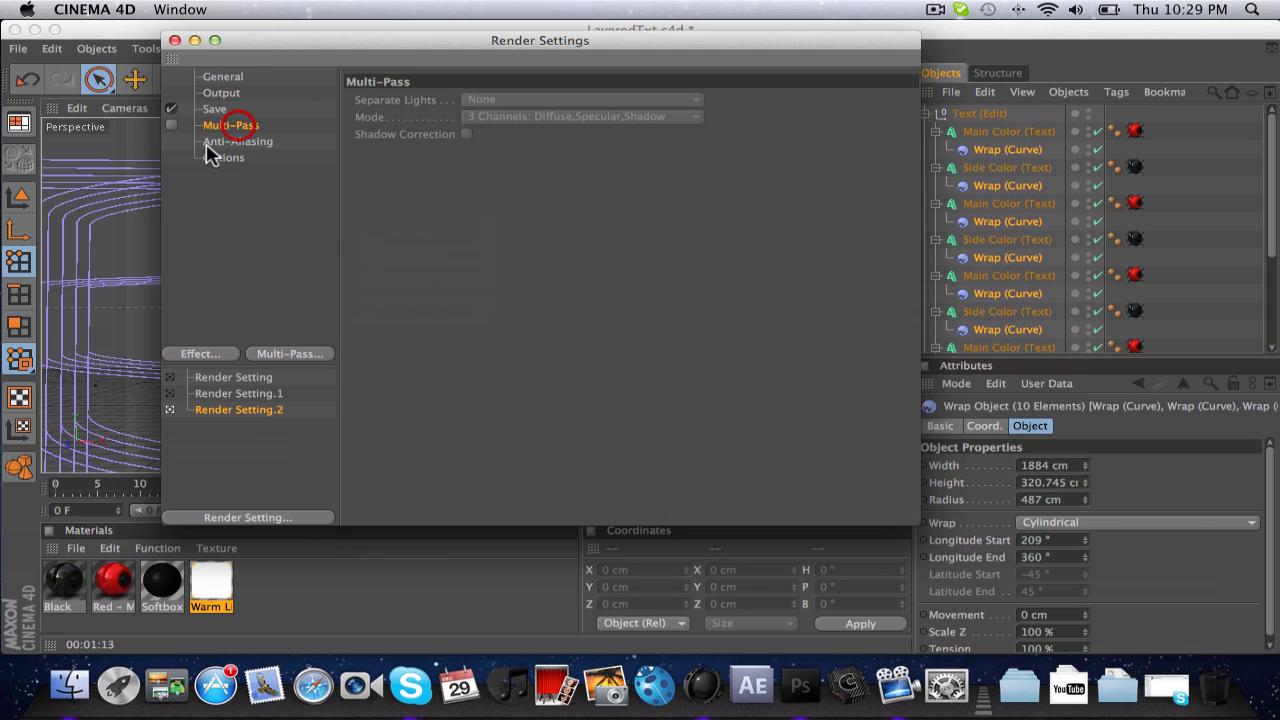
{"action": "left_click", "coordinate": [225, 142]}
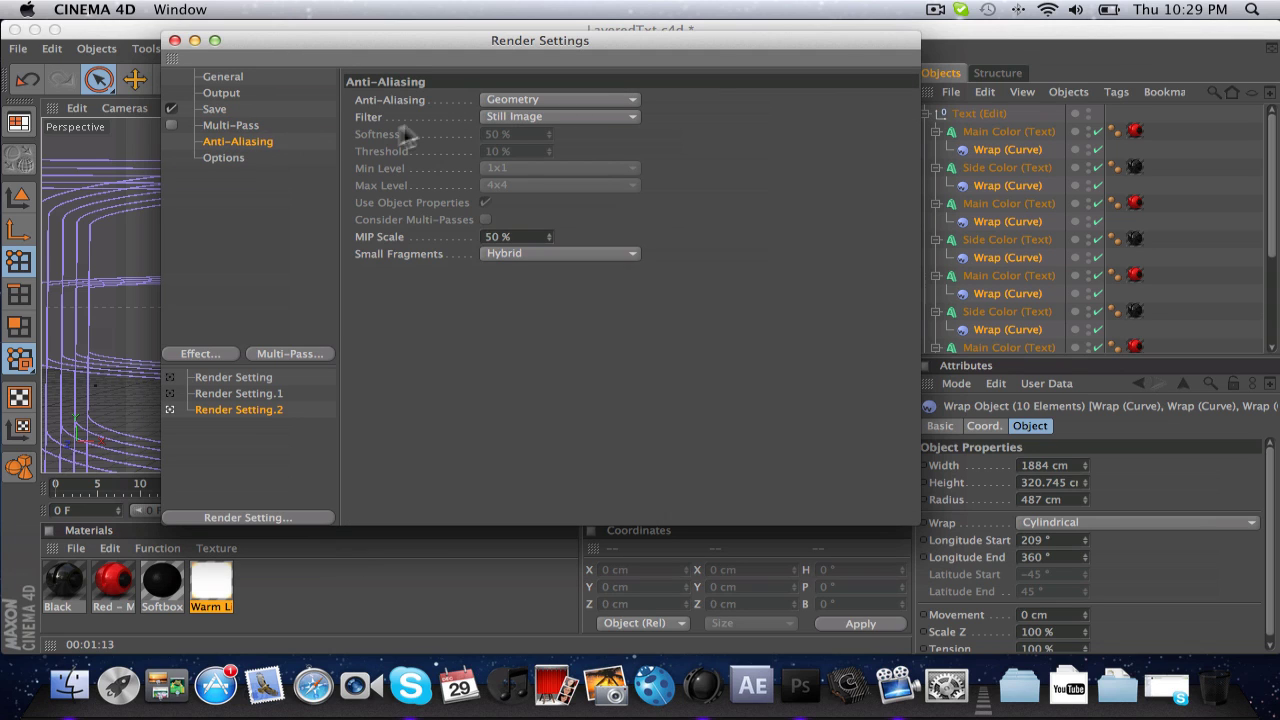
Set anti-aliasing to Best with the Still Image filter, Min Level 1x1 and Max Level 4x4.
{"action": "left_click", "coordinate": [518, 100]}
{"action": "left_click", "coordinate": [498, 154]}
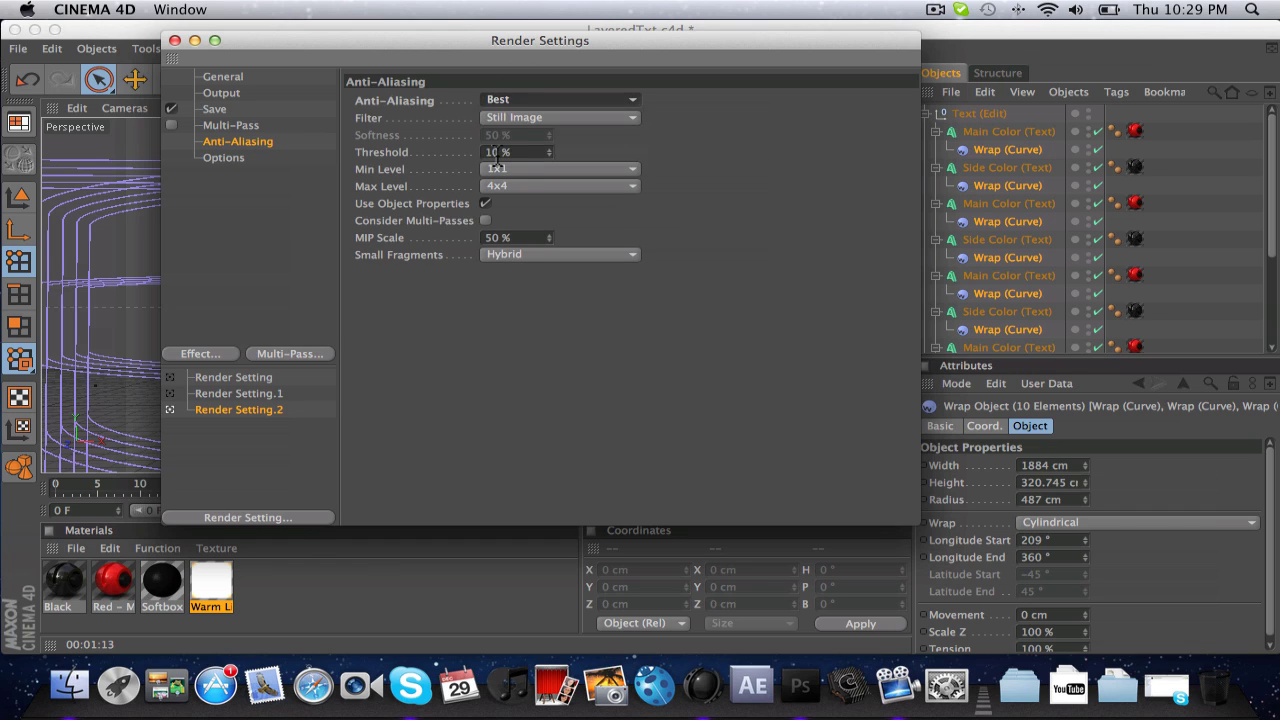
{"action": "left_click", "coordinate": [518, 118]}
{"action": "left_click", "coordinate": [522, 132]}
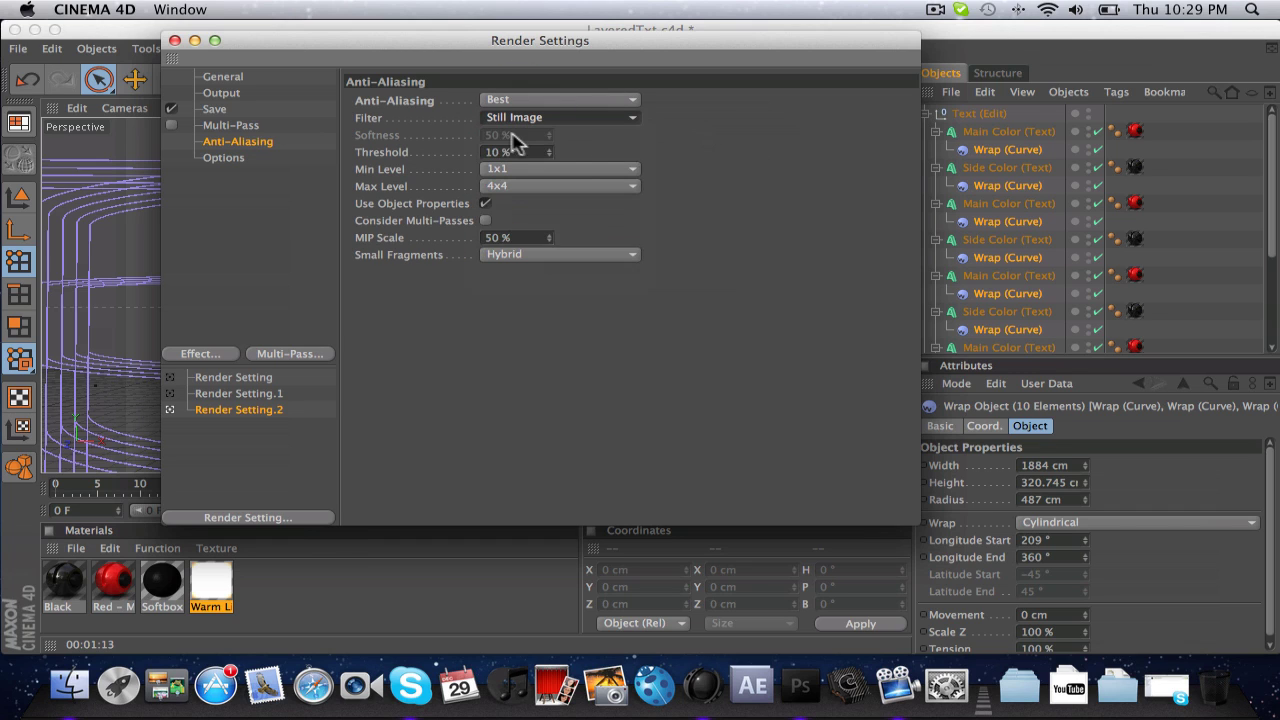
{"action": "left_click", "coordinate": [507, 176]}
{"action": "left_click", "coordinate": [560, 165]}
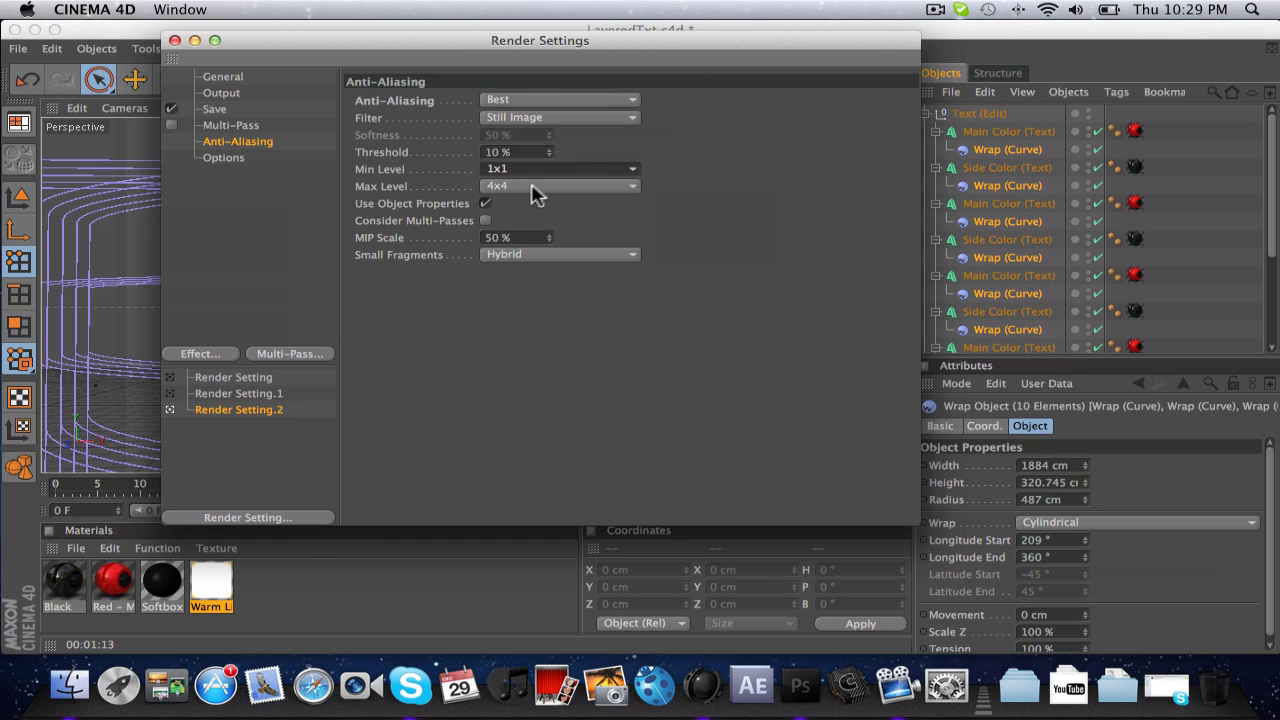
{"action": "left_click", "coordinate": [537, 192]}
{"action": "left_click", "coordinate": [512, 338]}
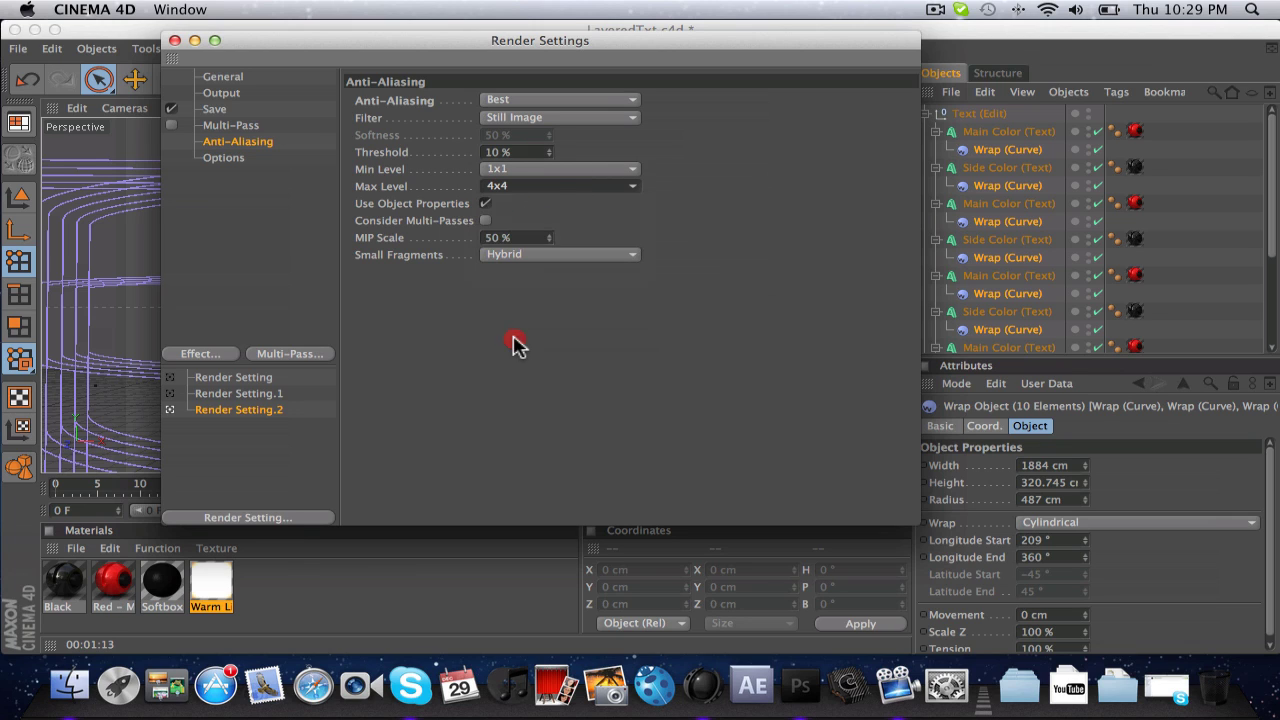
{"action": "left_click", "coordinate": [530, 186]}
{"action": "left_click", "coordinate": [563, 239]}
Recheck that Min Level stays 1x1 and Max Level 4x4, then show the Options page.
{"action": "left_click", "coordinate": [591, 171]}
{"action": "left_click", "coordinate": [652, 155]}
{"action": "left_click", "coordinate": [577, 188]}
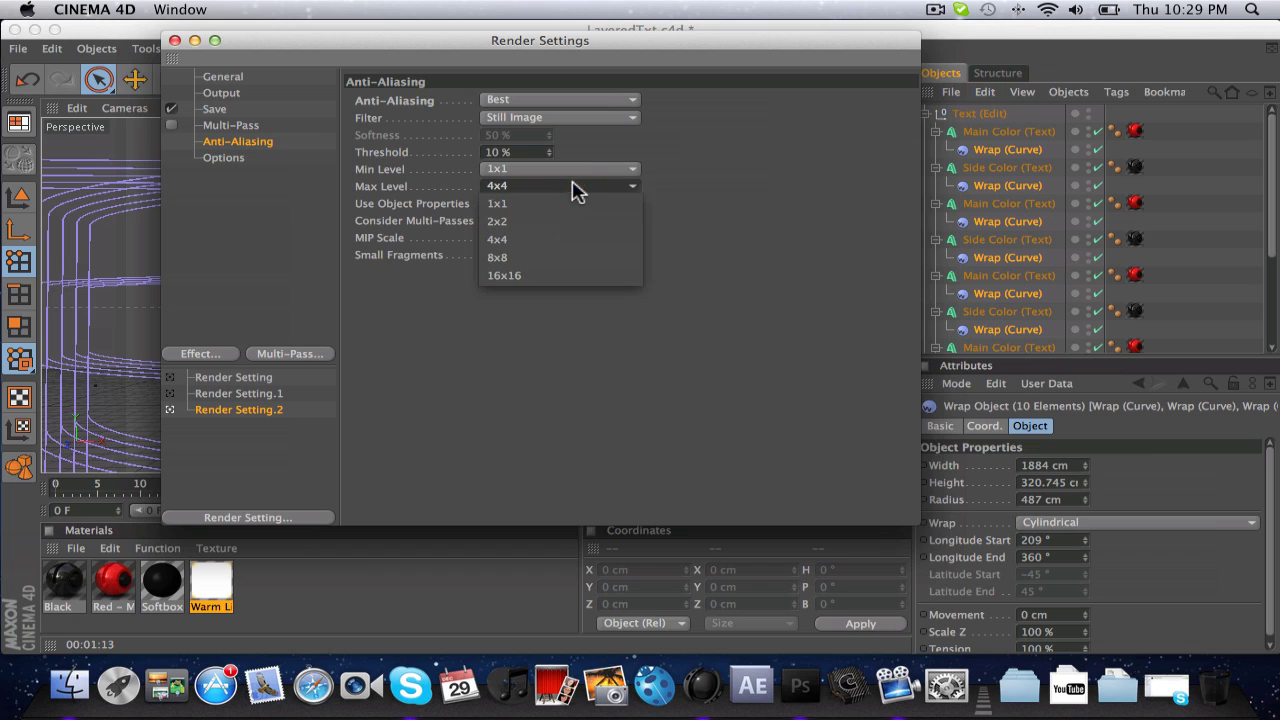
{"action": "left_click", "coordinate": [683, 211]}
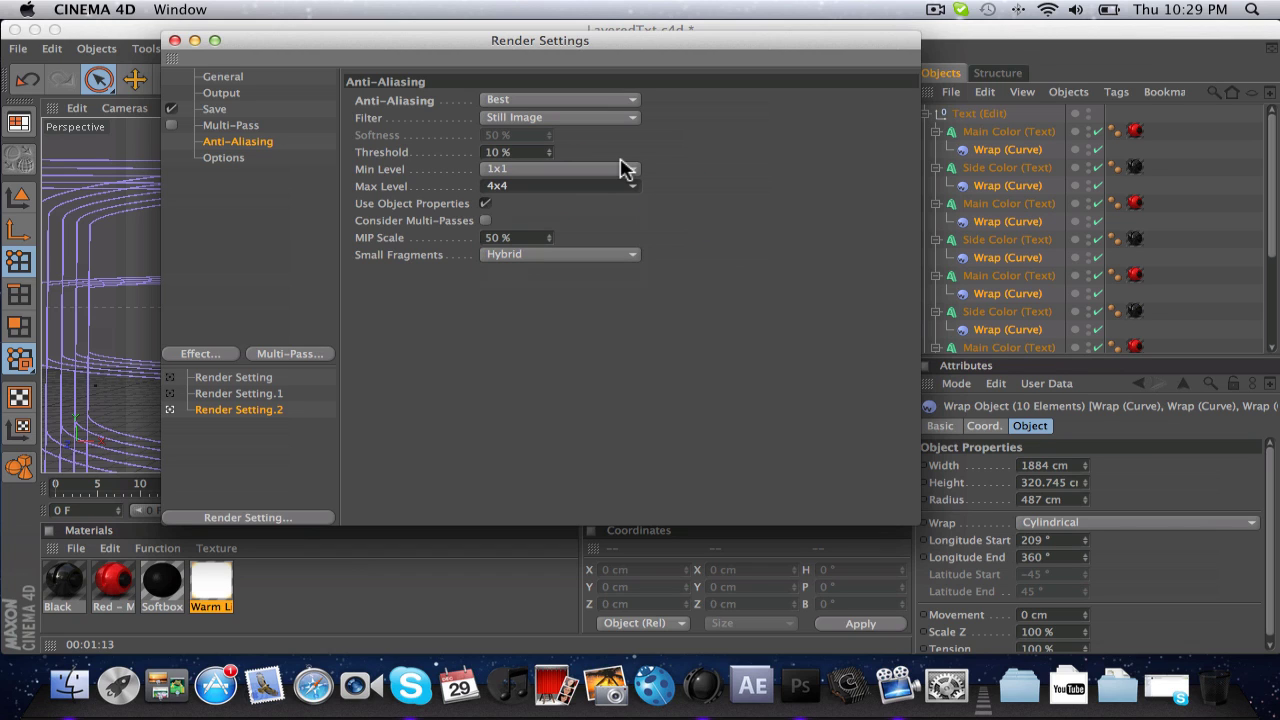
{"action": "left_click", "coordinate": [618, 190]}
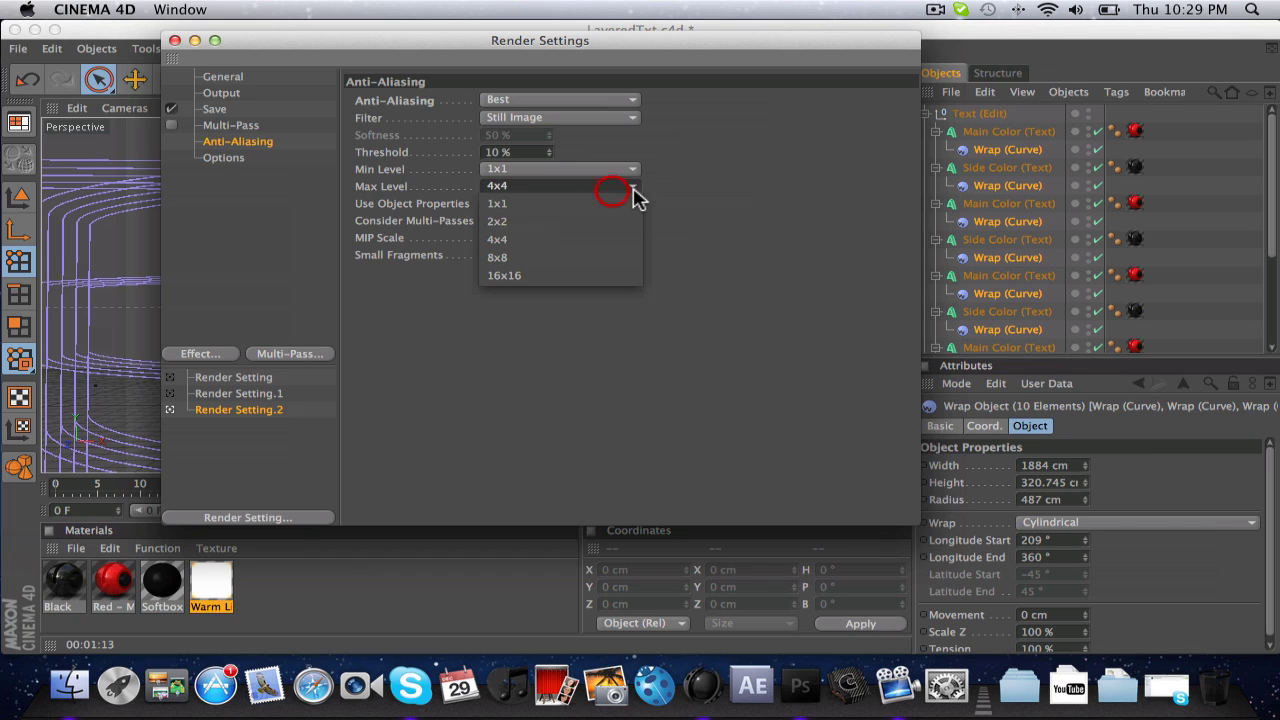
{"action": "left_click", "coordinate": [625, 188]}
{"action": "left_click", "coordinate": [617, 172]}
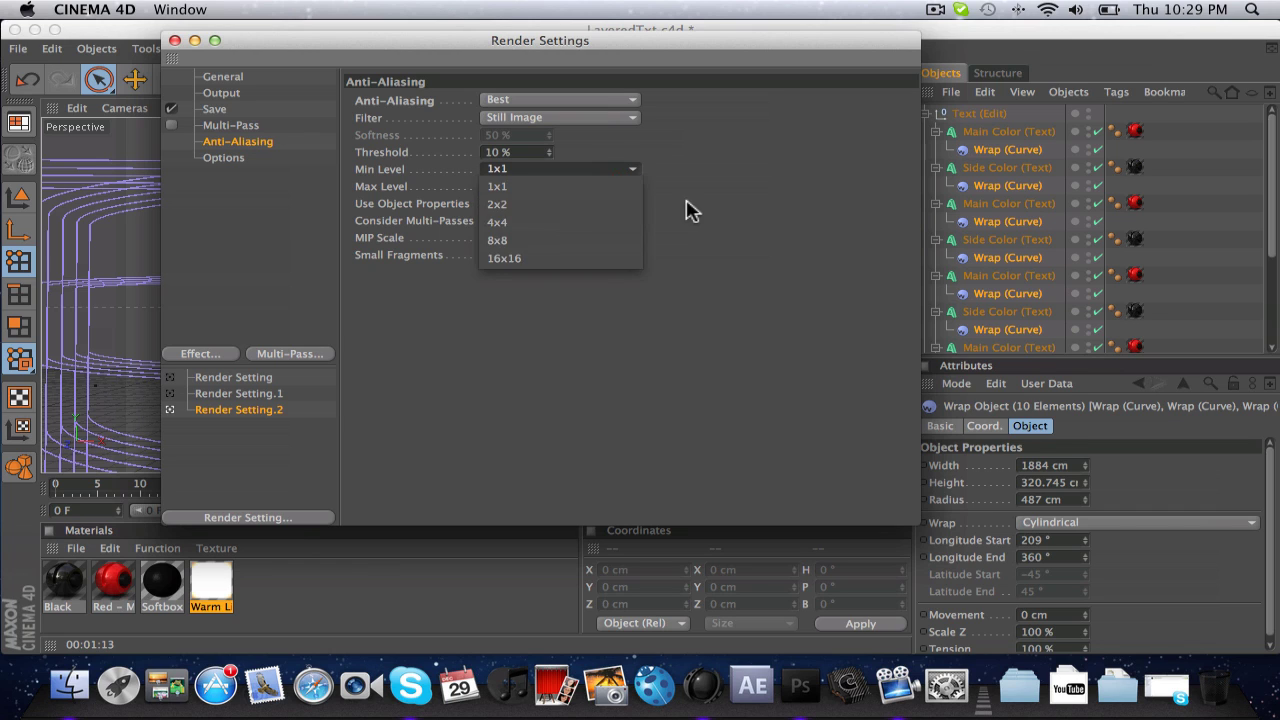
{"action": "left_click", "coordinate": [687, 203]}
{"action": "left_click", "coordinate": [541, 190]}
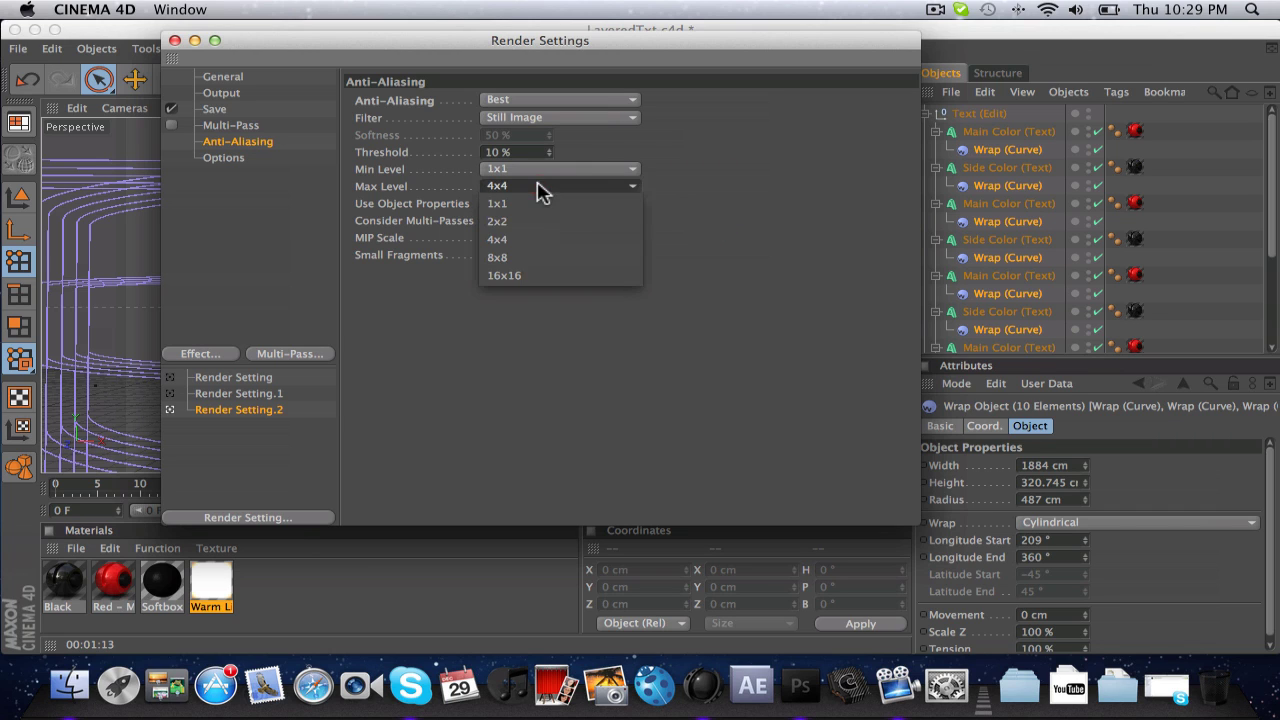
{"action": "left_click", "coordinate": [694, 194]}
{"action": "left_click", "coordinate": [224, 160]}
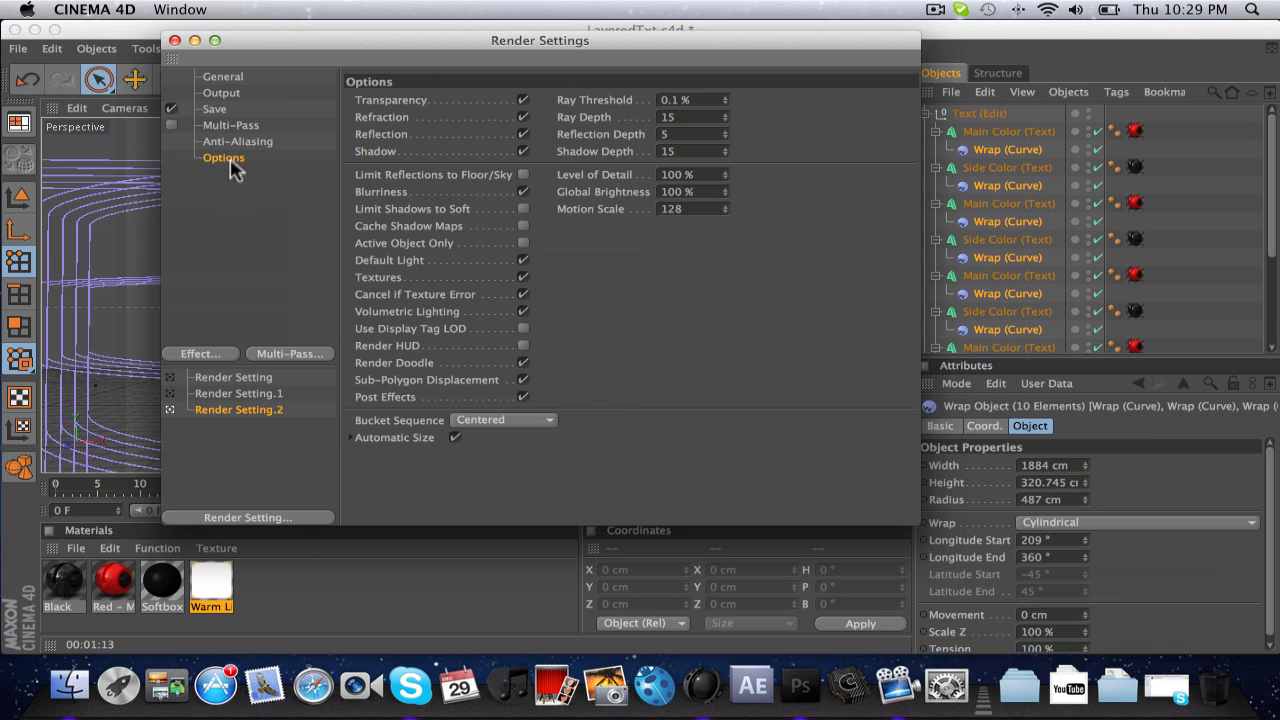
{"action": "left_click", "coordinate": [205, 352]}
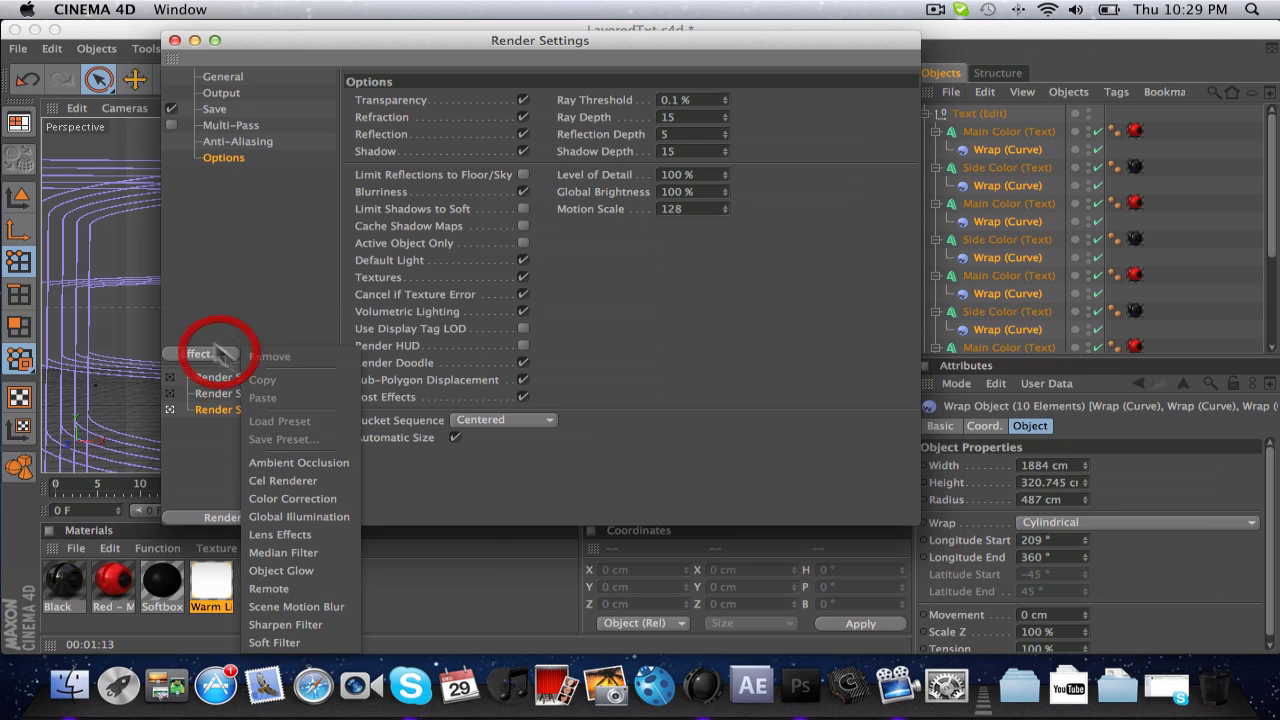
{"action": "left_click", "coordinate": [300, 463]}
{"action": "left_click_drag", "start_coordinate": [489, 154], "coordinate": [559, 160]}
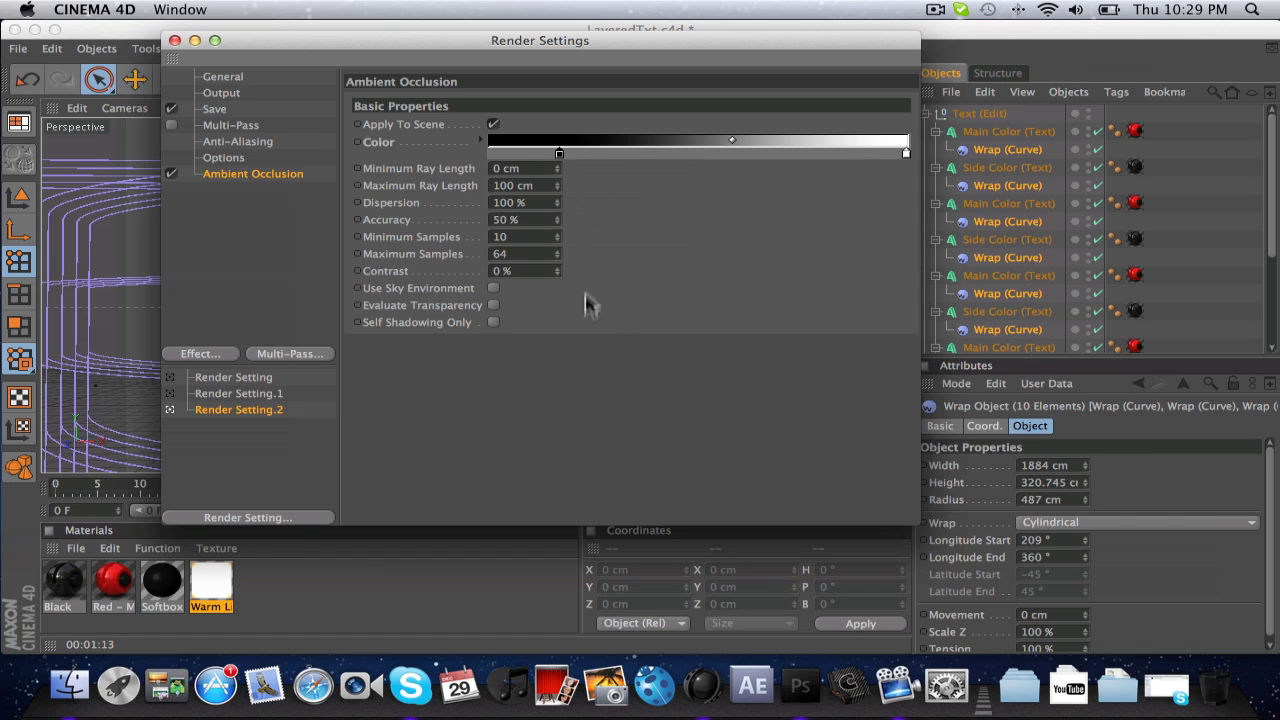
Add a Global Illumination effect and set its Stochastic Samples to High.
{"action": "left_click", "coordinate": [220, 355]}
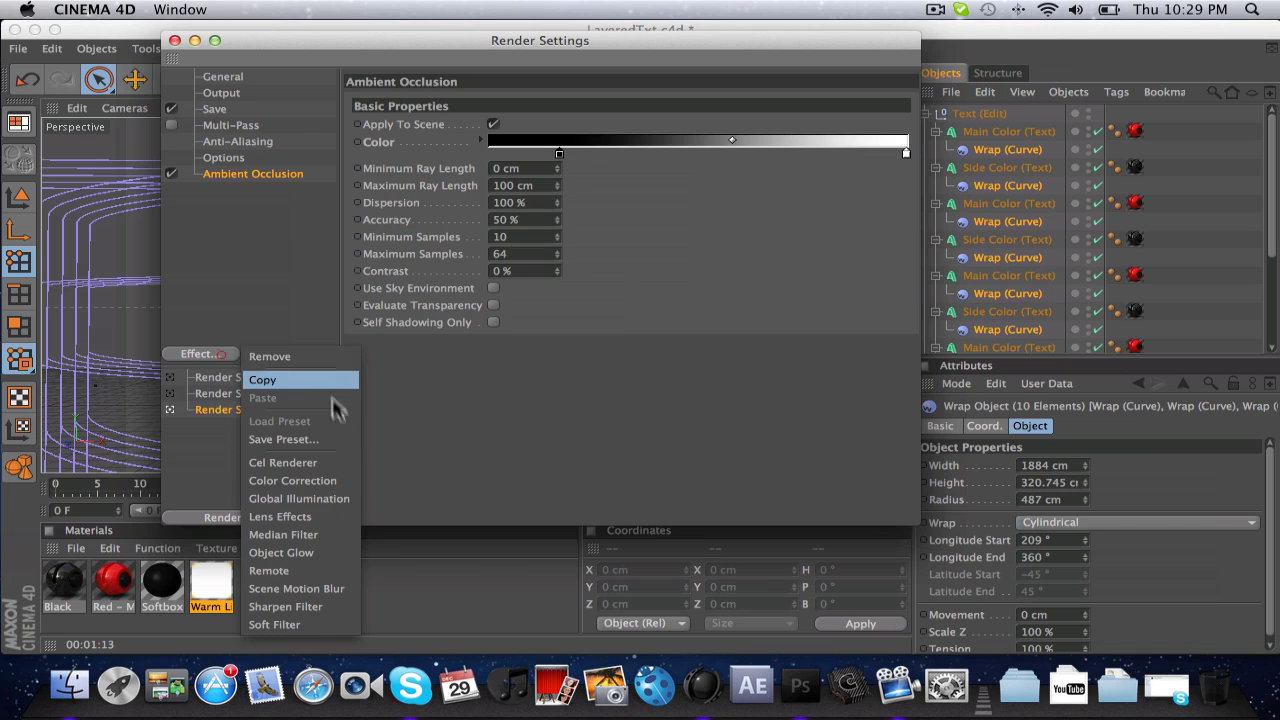
{"action": "left_click", "coordinate": [343, 498]}
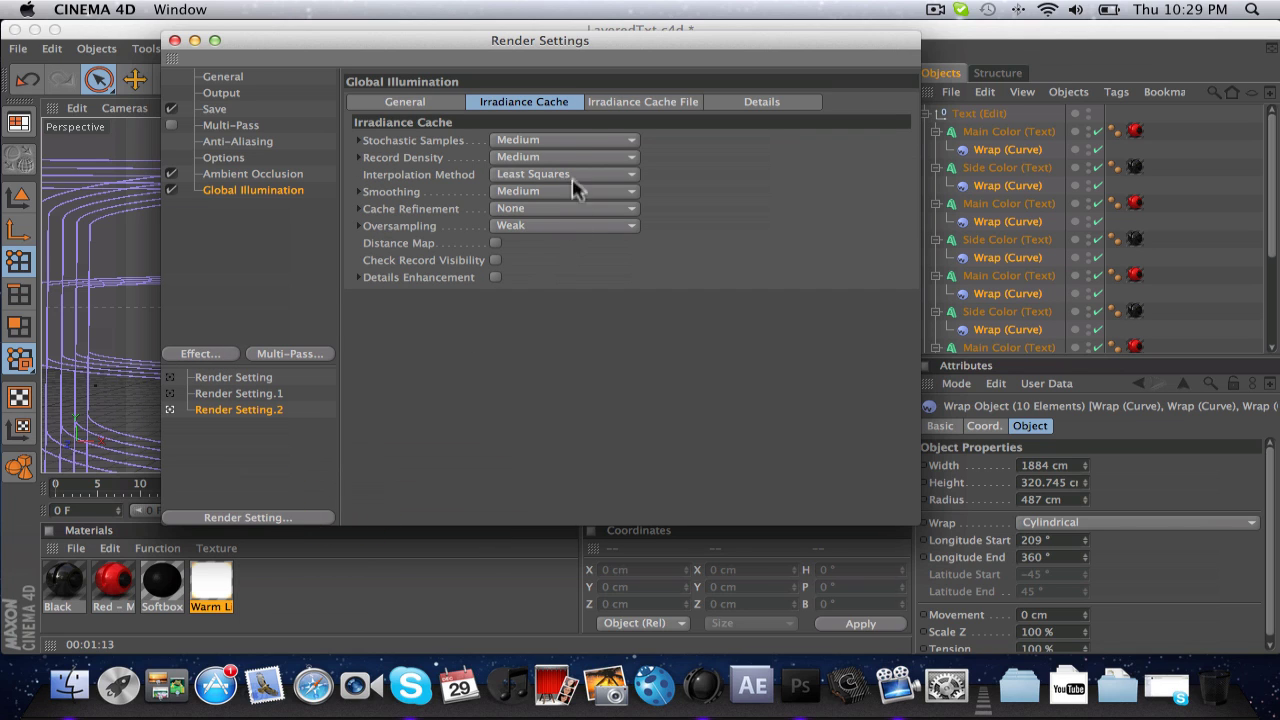
{"action": "left_click", "coordinate": [566, 141]}
{"action": "left_click", "coordinate": [551, 231]}
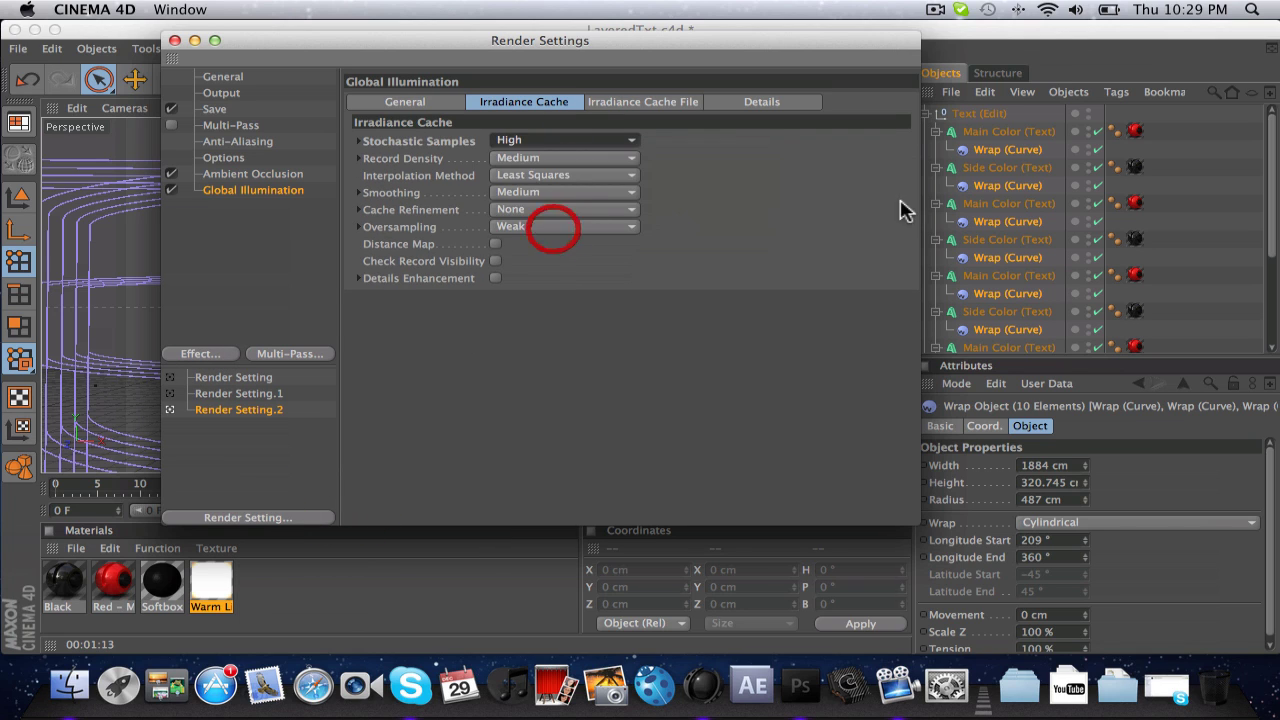
{"action": "left_click", "coordinate": [378, 106]}
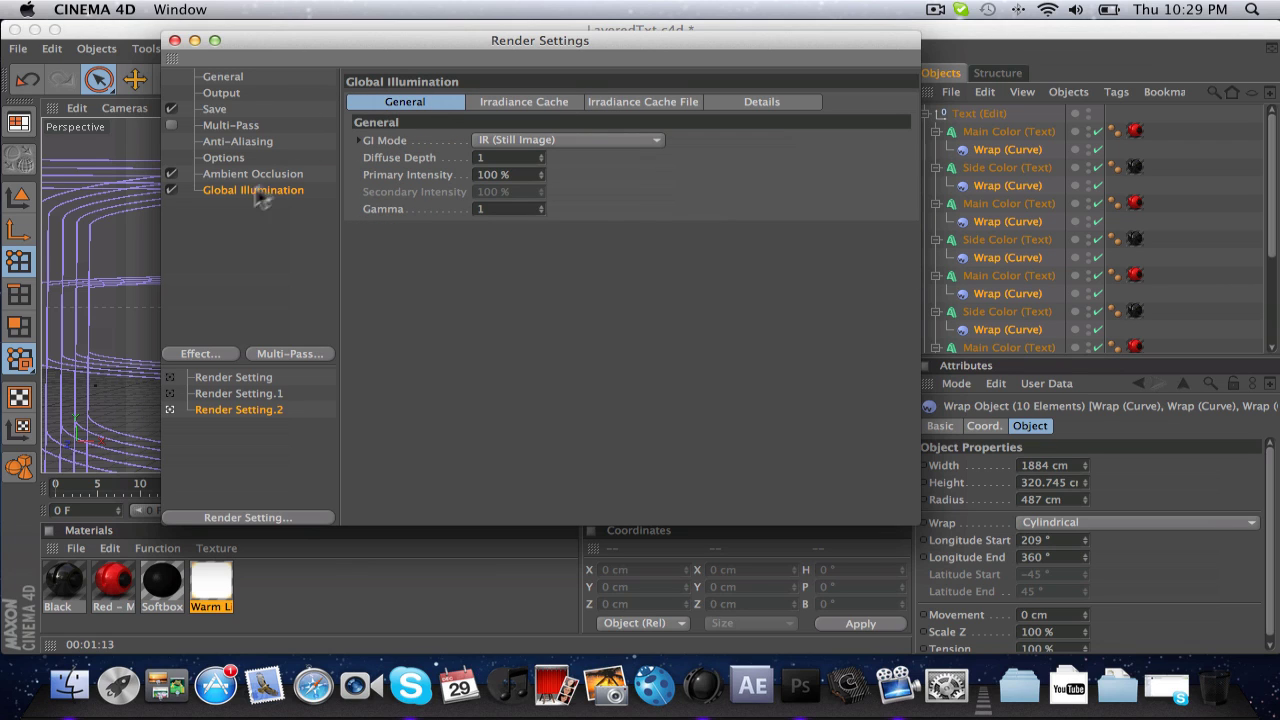
Try Medium Stochastic Samples on the Irradiance Cache, then return it to High.
{"action": "left_click", "coordinate": [200, 354]}
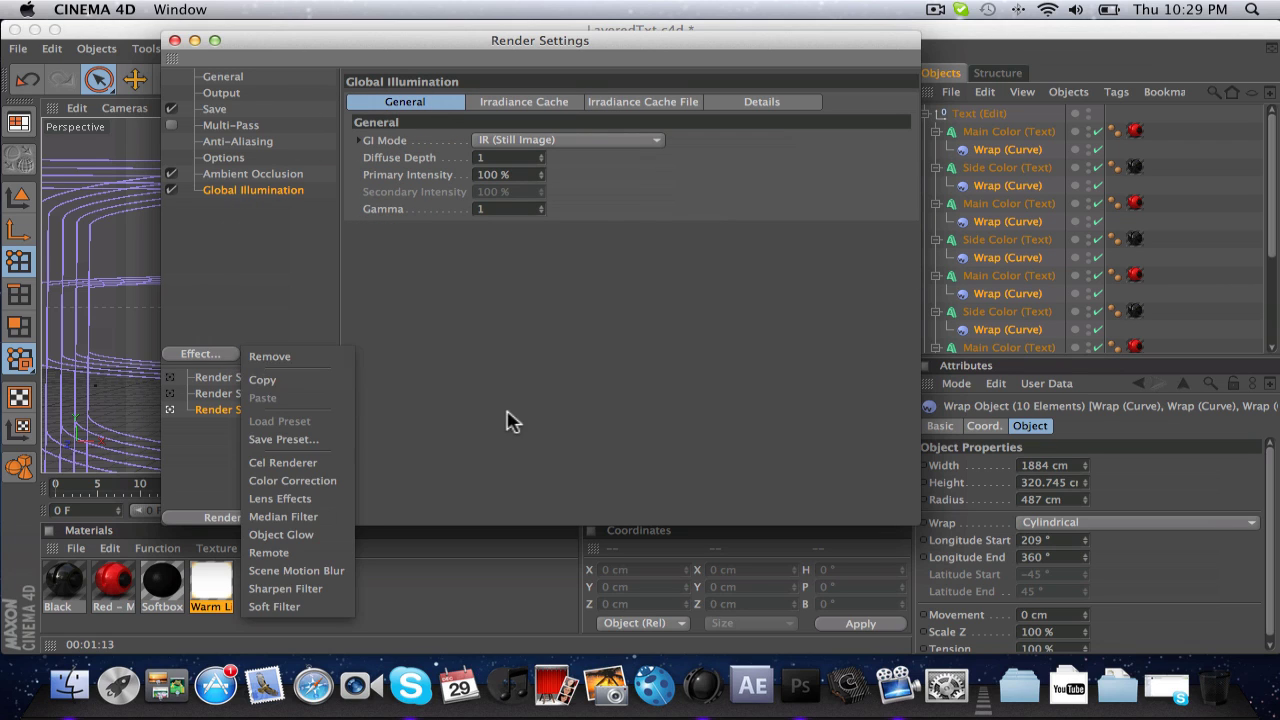
{"action": "left_click", "coordinate": [449, 423]}
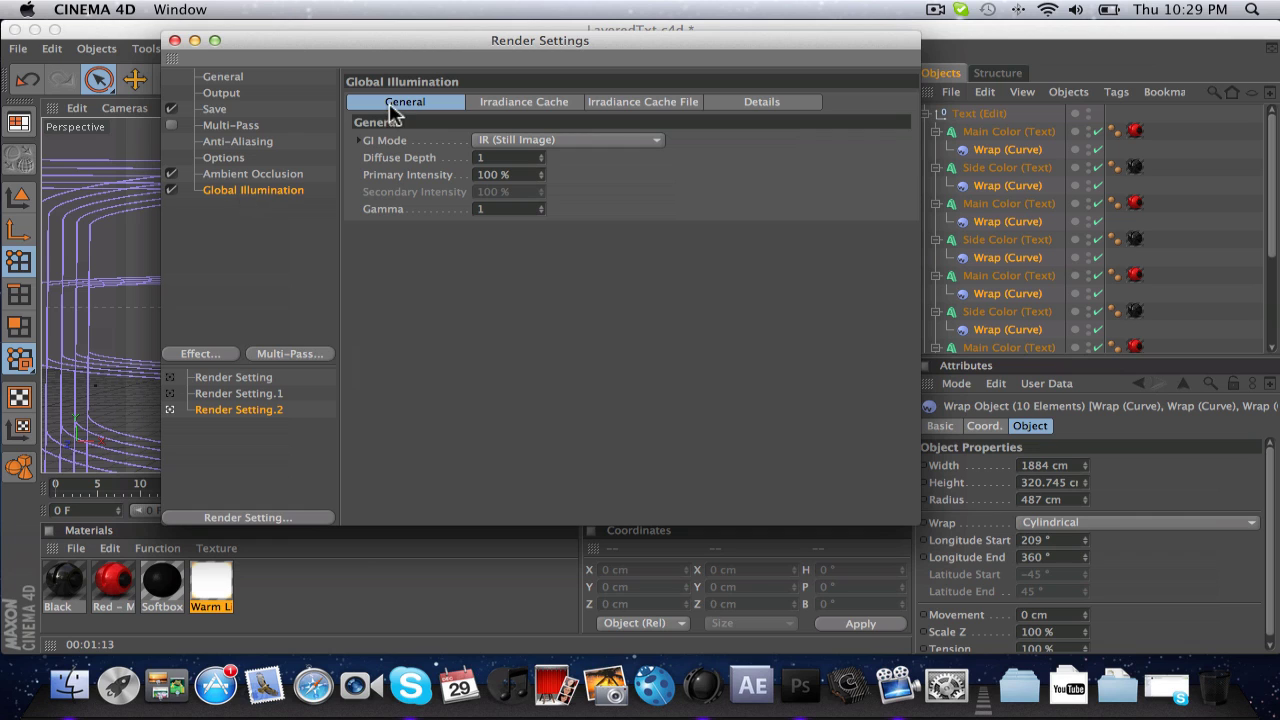
{"action": "left_click", "coordinate": [492, 108]}
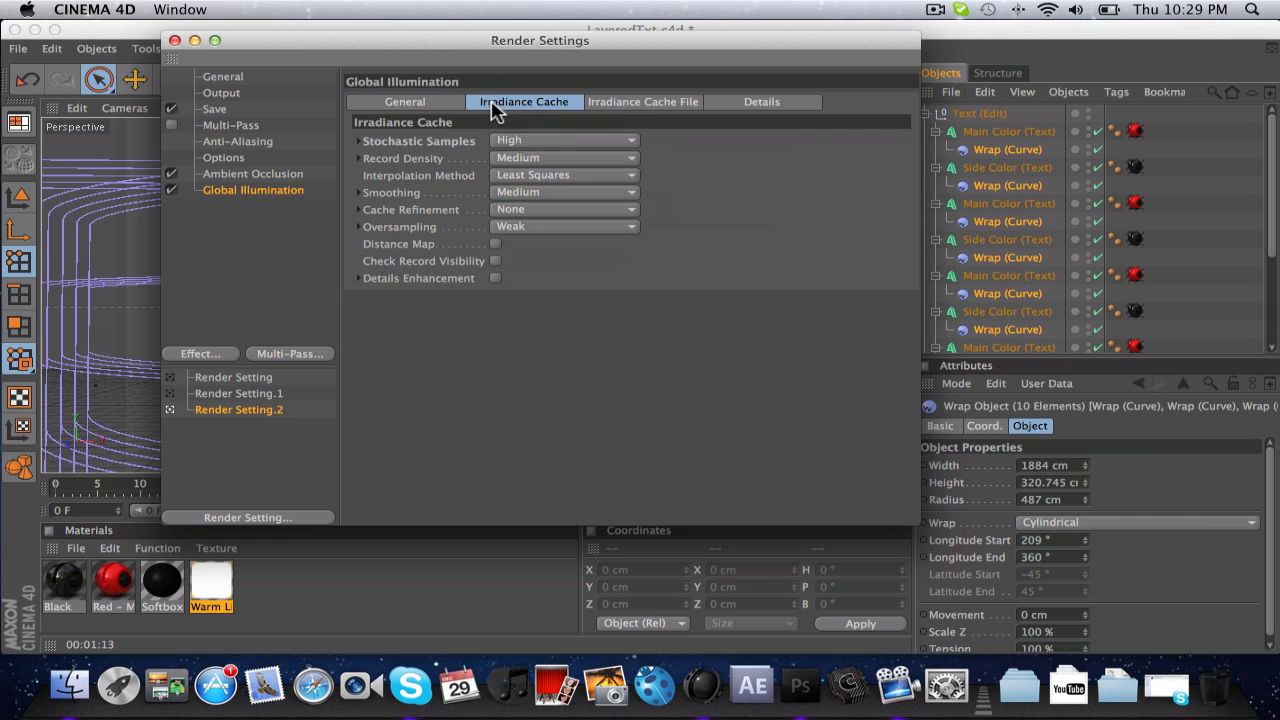
{"action": "left_click", "coordinate": [513, 143]}
{"action": "left_click", "coordinate": [525, 208]}
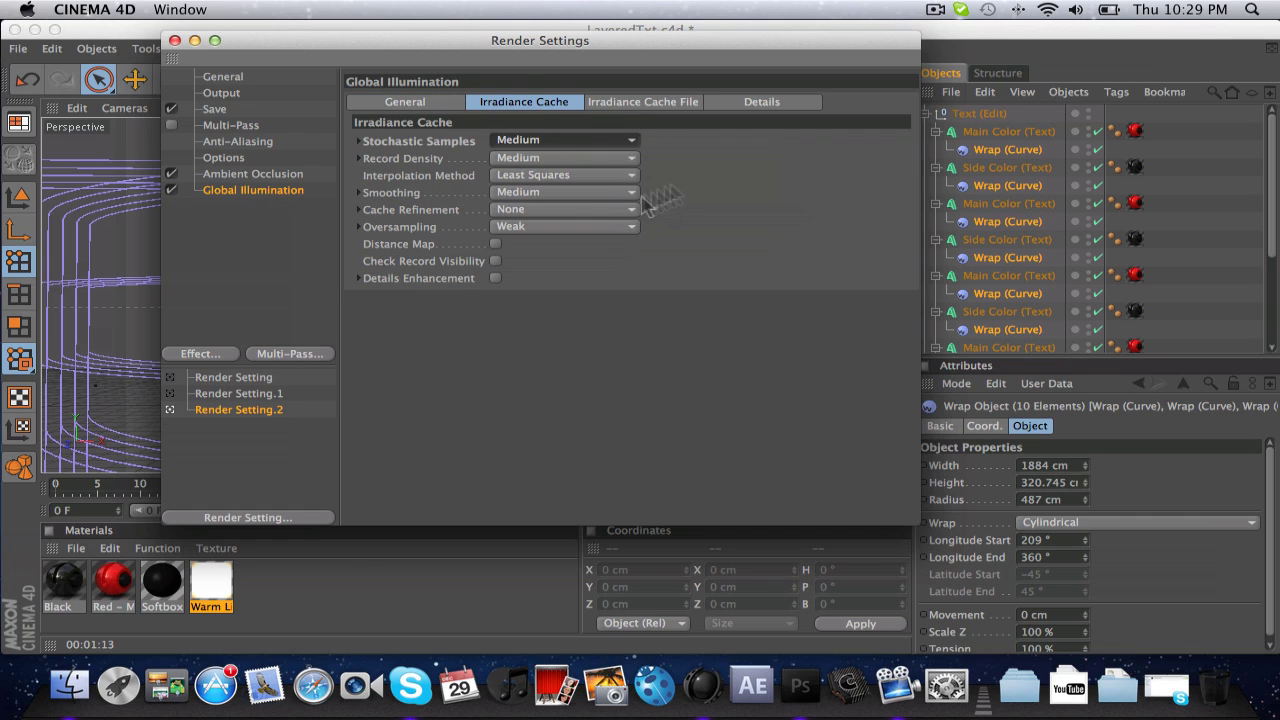
{"action": "left_click", "coordinate": [633, 141]}
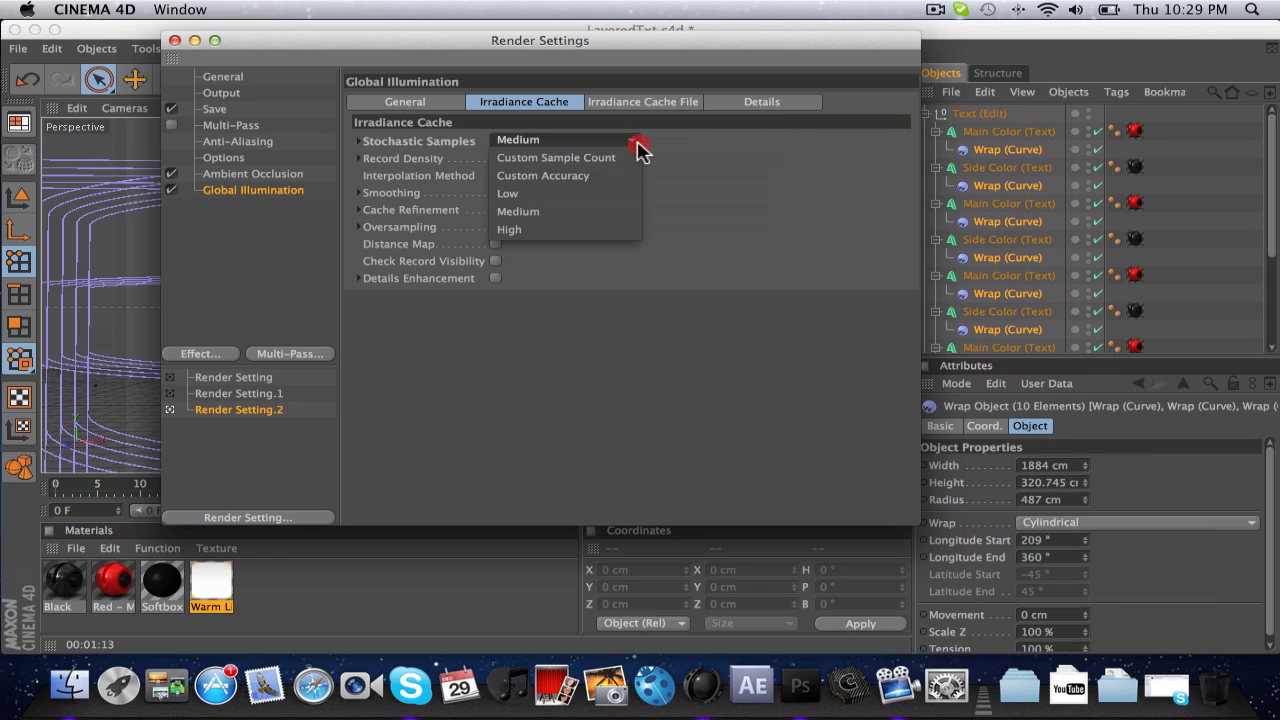
{"action": "left_click", "coordinate": [566, 229]}
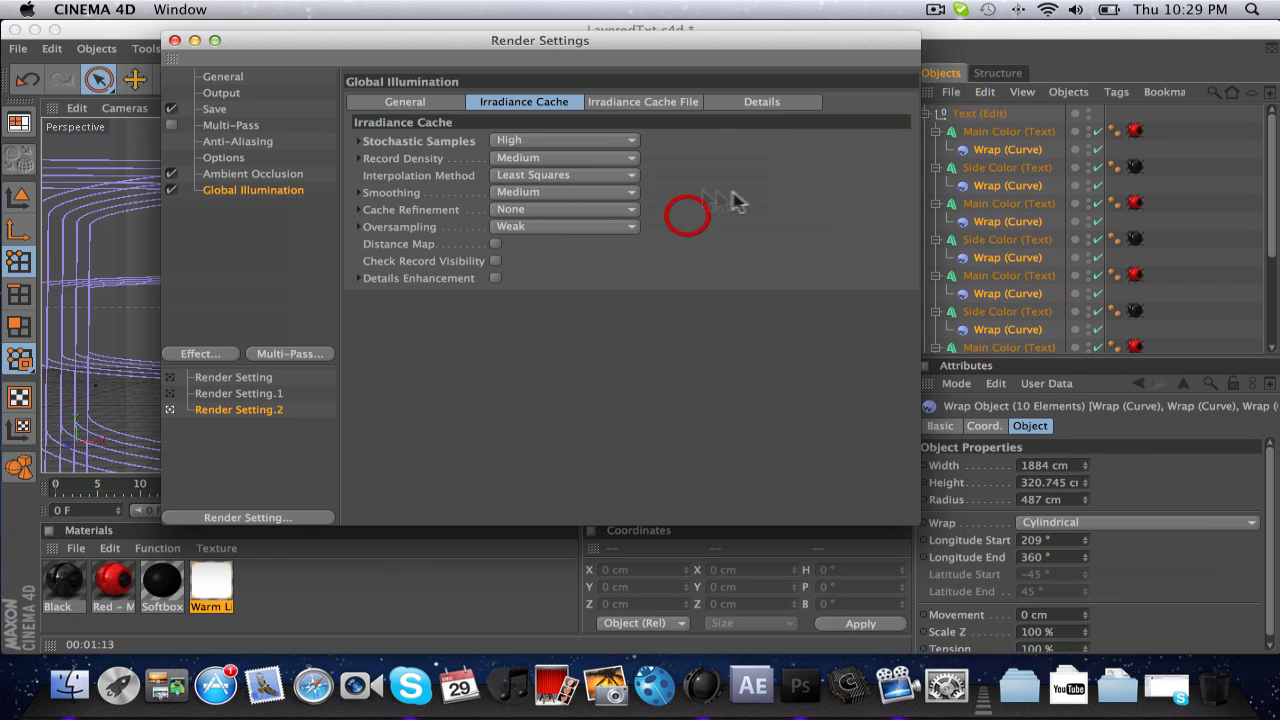
{"action": "left_click", "coordinate": [211, 356]}
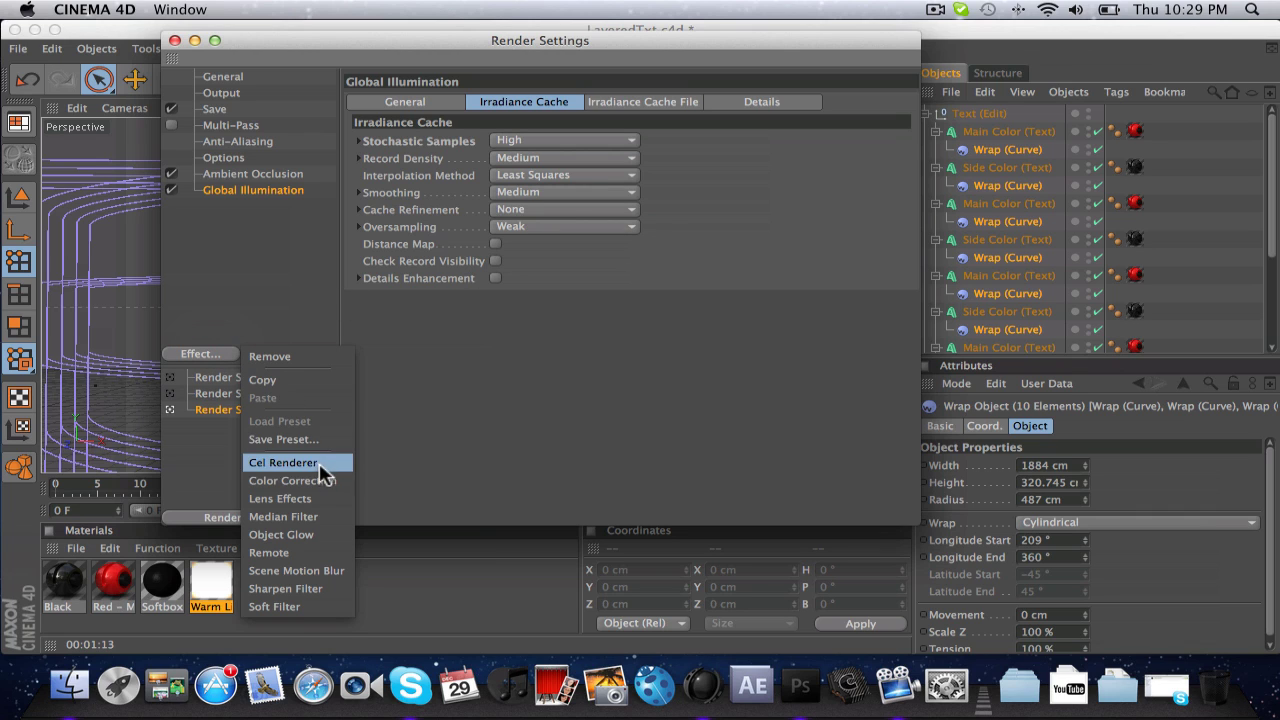
Add a Color Correction effect to Render Setting.2.
{"action": "left_click", "coordinate": [240, 280]}
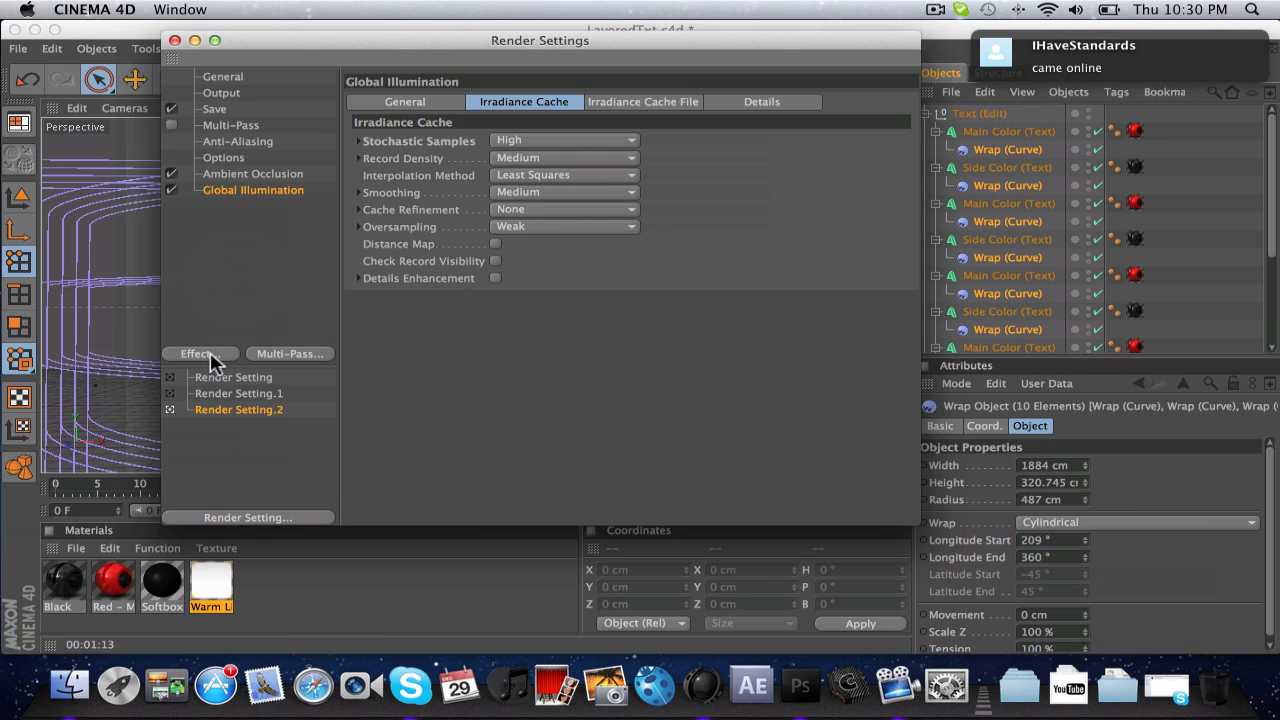
{"action": "left_click", "coordinate": [205, 354]}
{"action": "left_click", "coordinate": [326, 480]}
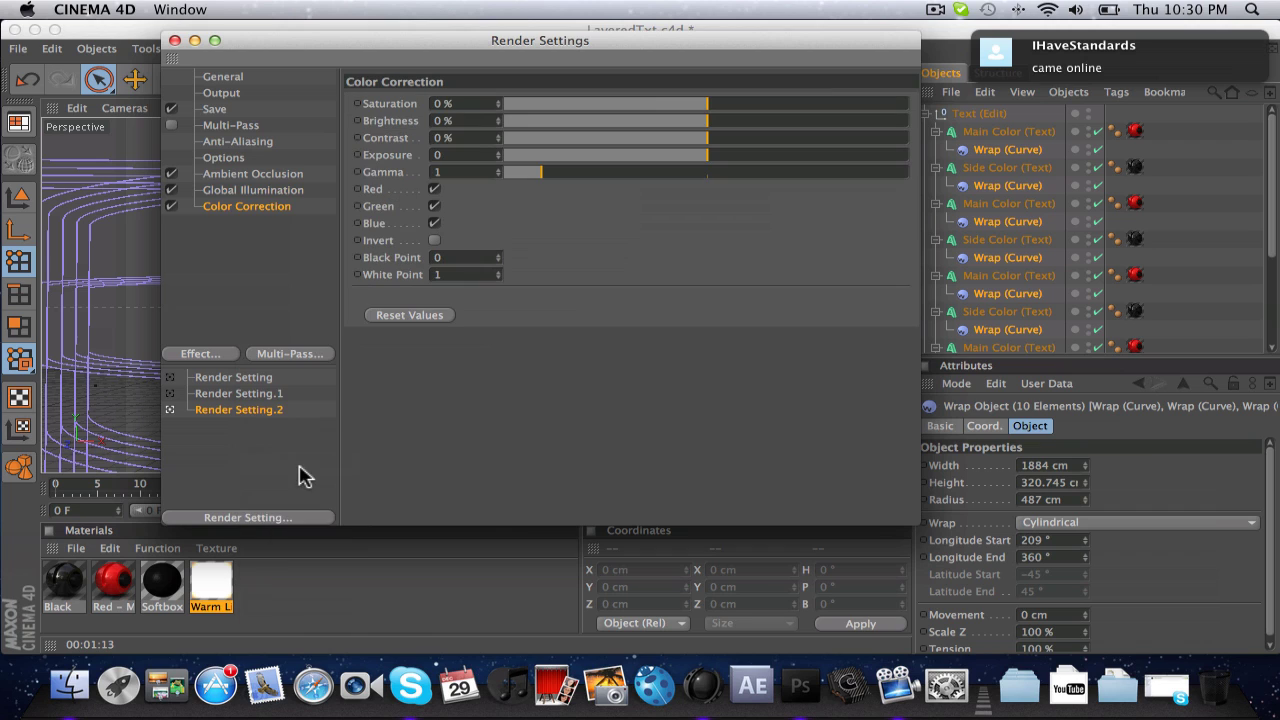
{"action": "left_click", "coordinate": [240, 196]}
{"action": "left_click", "coordinate": [244, 207]}
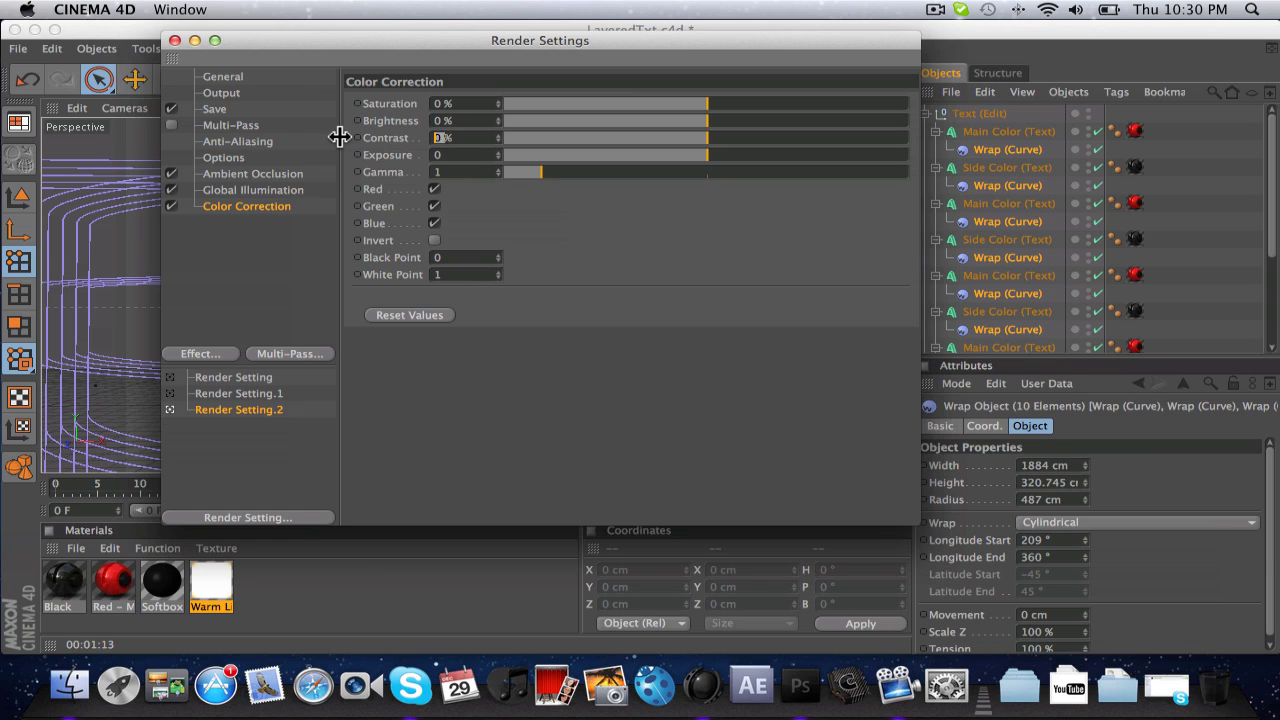
Set Color Correction contrast to 15% and saturation to 5%, then minimize Render Settings.
{"action": "type", "text": "15"}
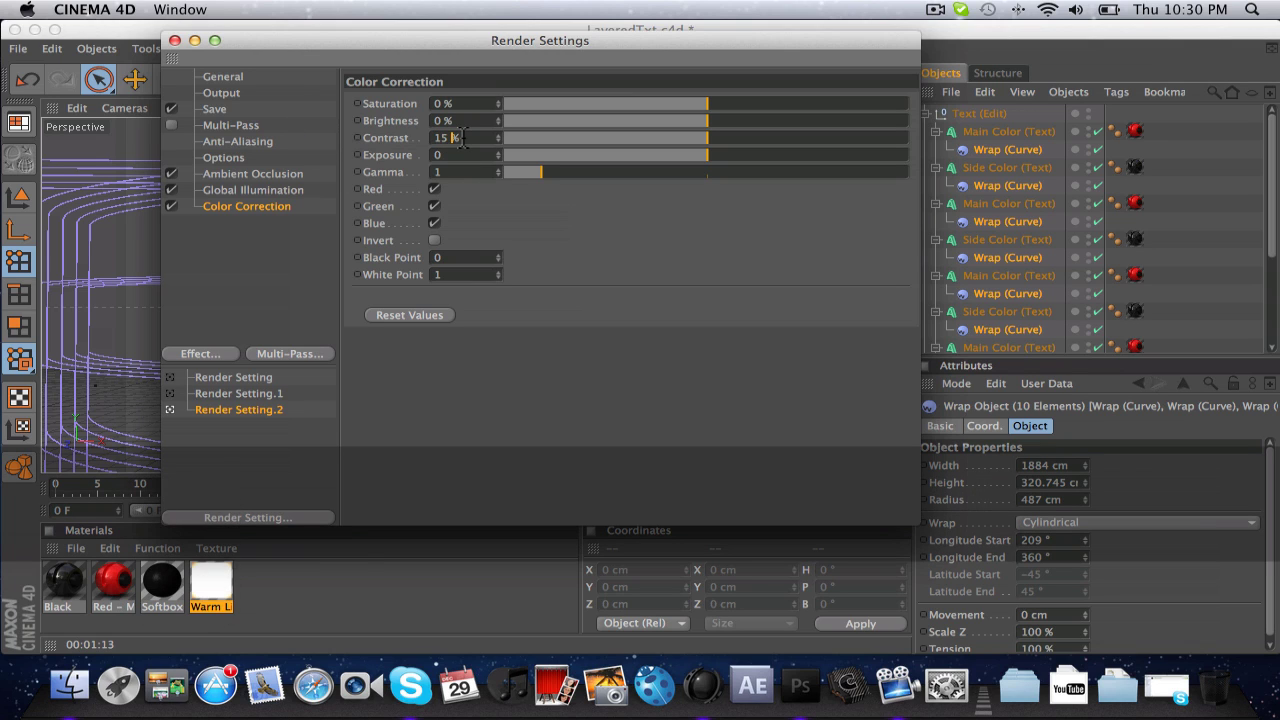
{"action": "left_click", "coordinate": [562, 277]}
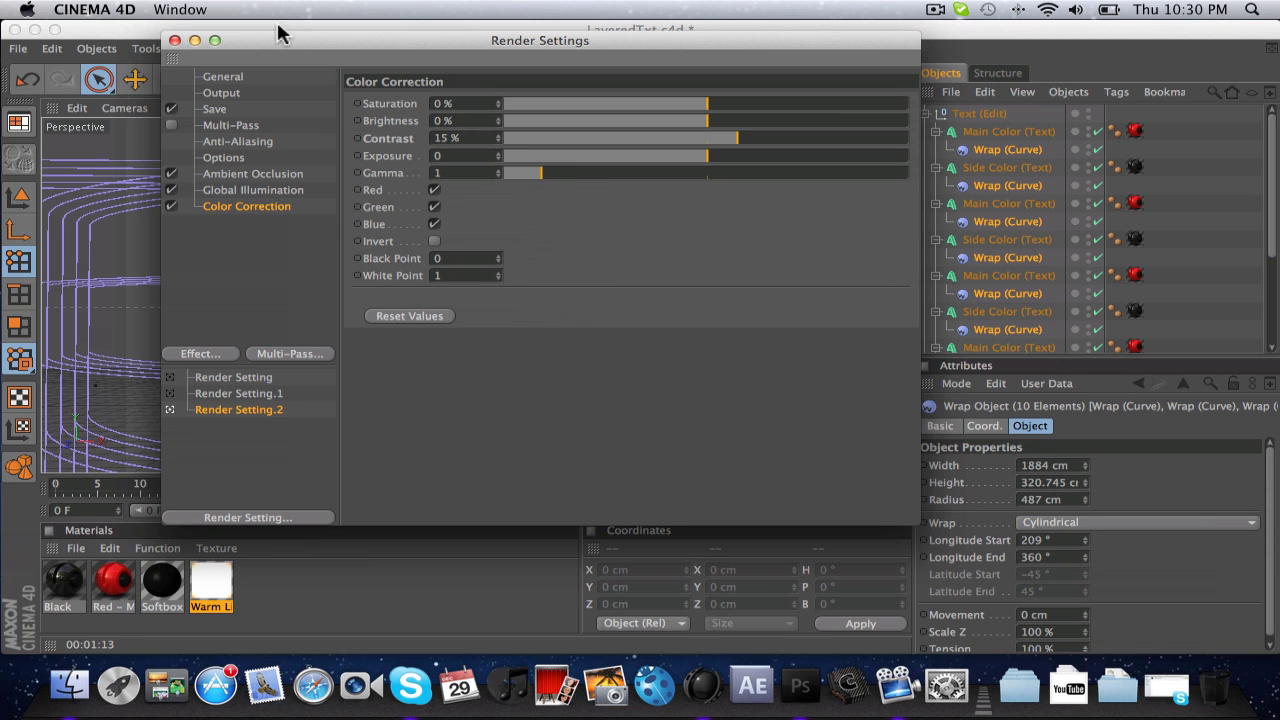
{"action": "left_click_drag", "start_coordinate": [270, 52], "coordinate": [246, 31]}
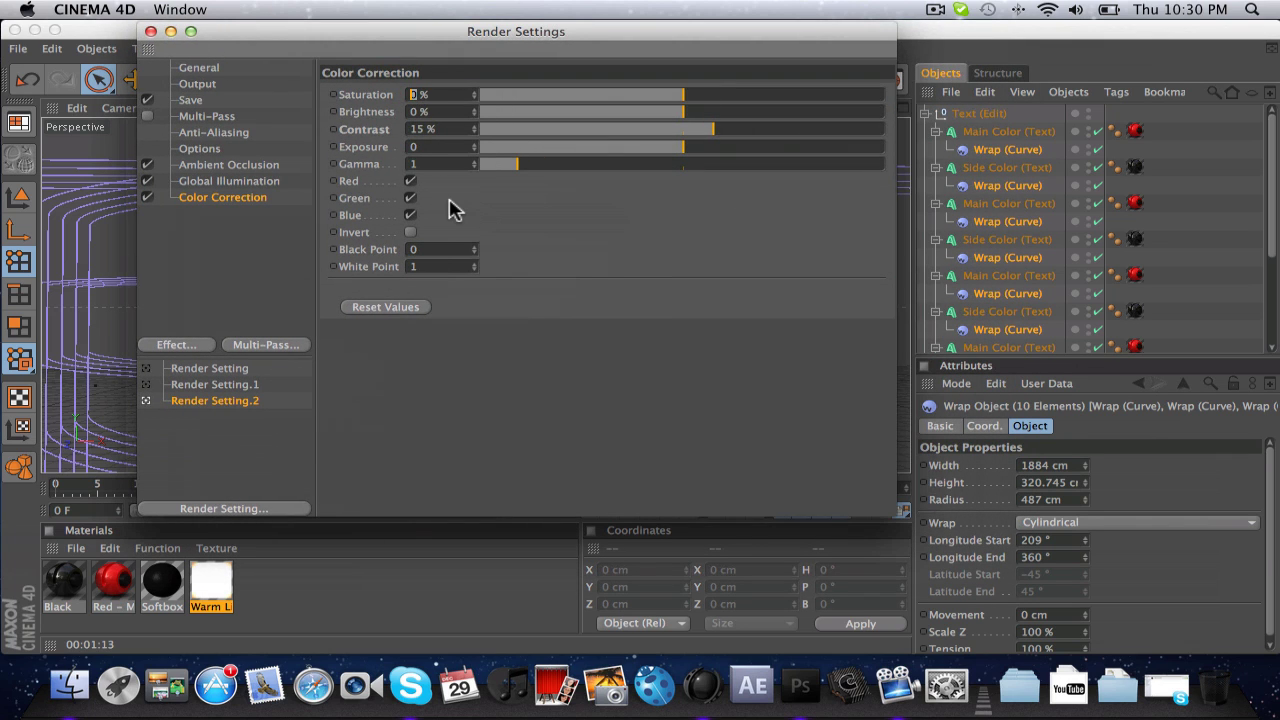
{"action": "type", "text": "5"}
{"action": "left_click", "coordinate": [477, 212]}
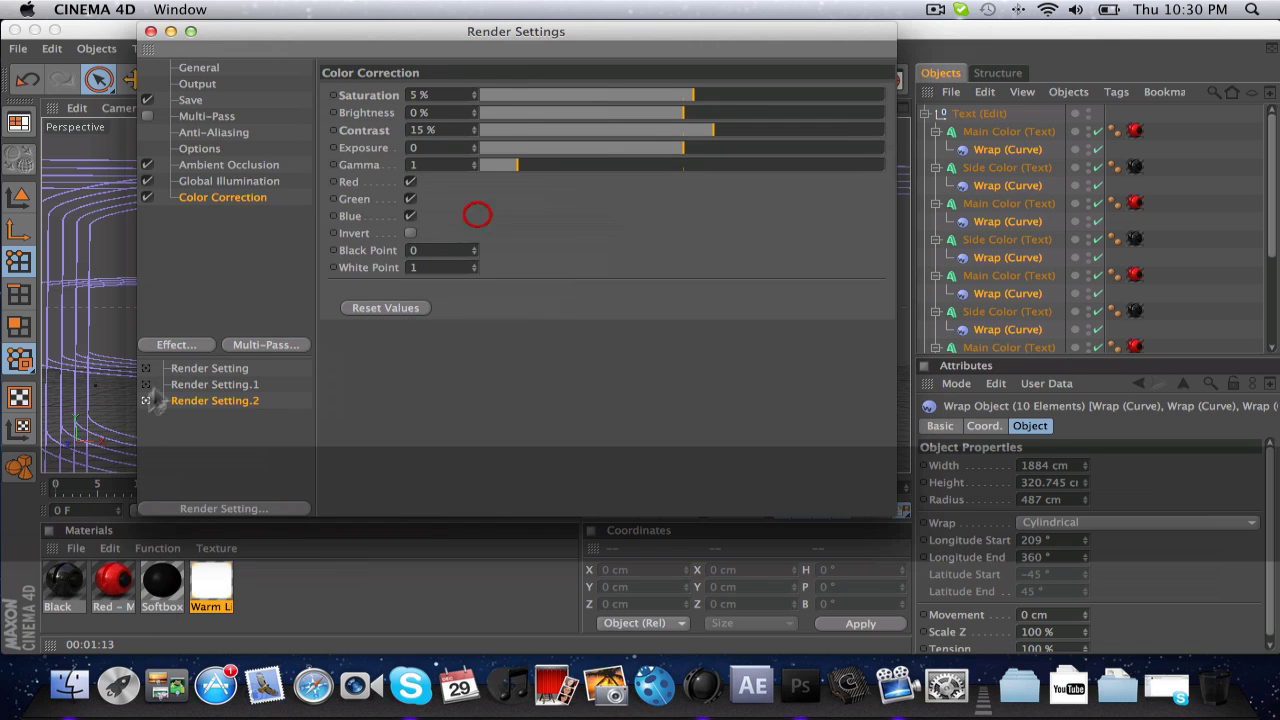
{"action": "left_click", "coordinate": [174, 344]}
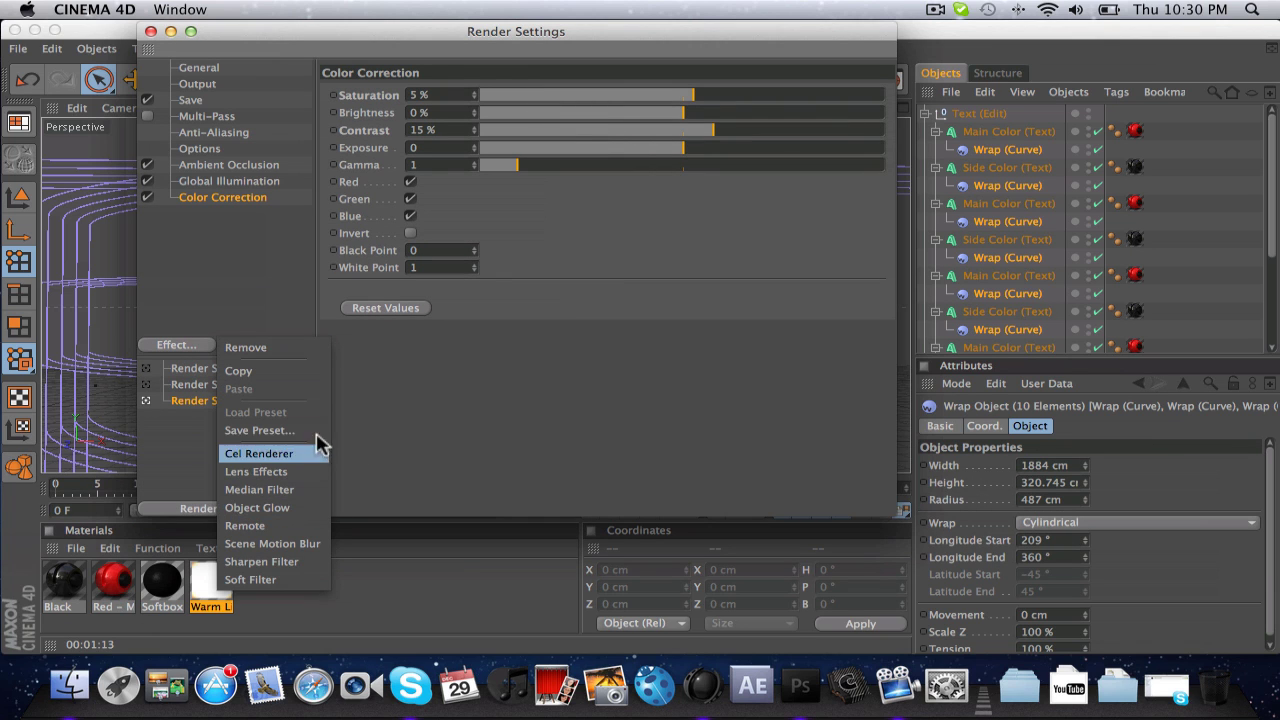
{"action": "left_click", "coordinate": [414, 450]}
{"action": "left_click", "coordinate": [172, 32]}
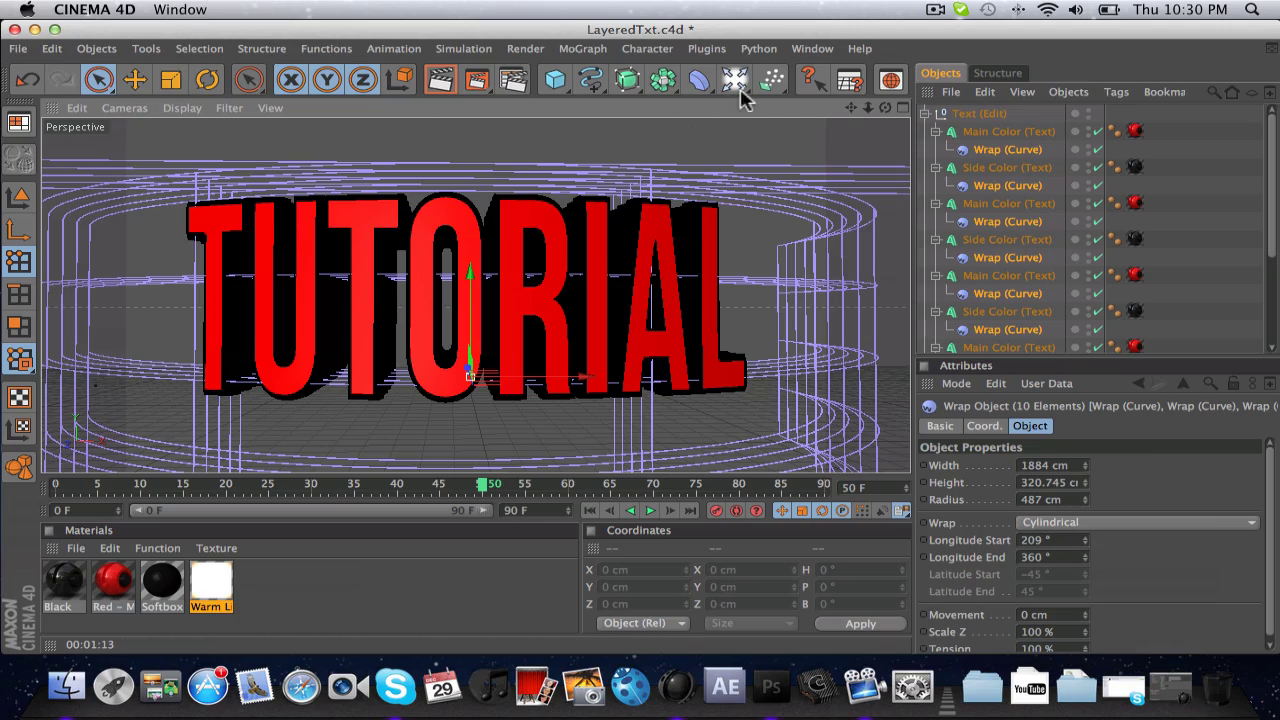
{"action": "mouse_move", "coordinate": [885, 107]}
{"action": "left_mouse_down"}
{"action": "mouse_move", "coordinate": [850, 110]}
{"action": "mouse_move", "coordinate": [888, 108]}
{"action": "mouse_move", "coordinate": [857, 114]}
{"action": "mouse_move", "coordinate": [885, 108]}
{"action": "mouse_move", "coordinate": [860, 112]}
{"action": "mouse_move", "coordinate": [885, 108]}
{"action": "mouse_move", "coordinate": [878, 135]}
{"action": "mouse_move", "coordinate": [884, 110]}
{"action": "left_mouse_up"}
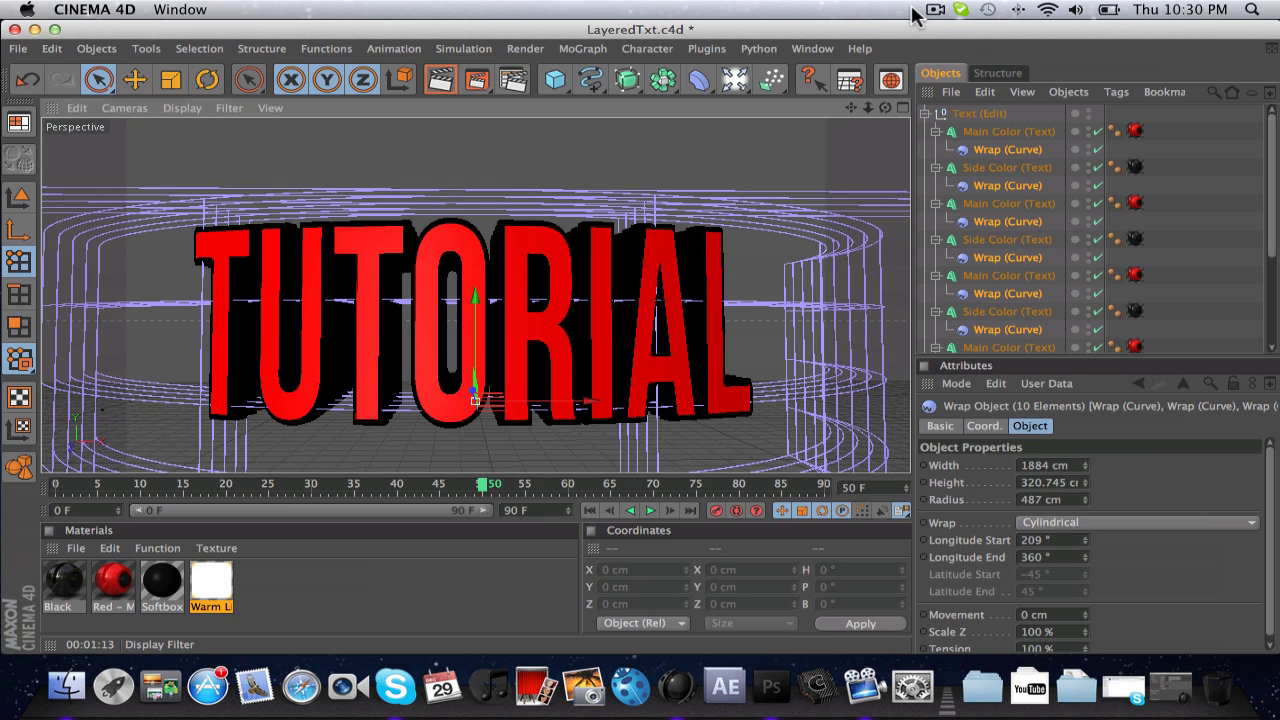